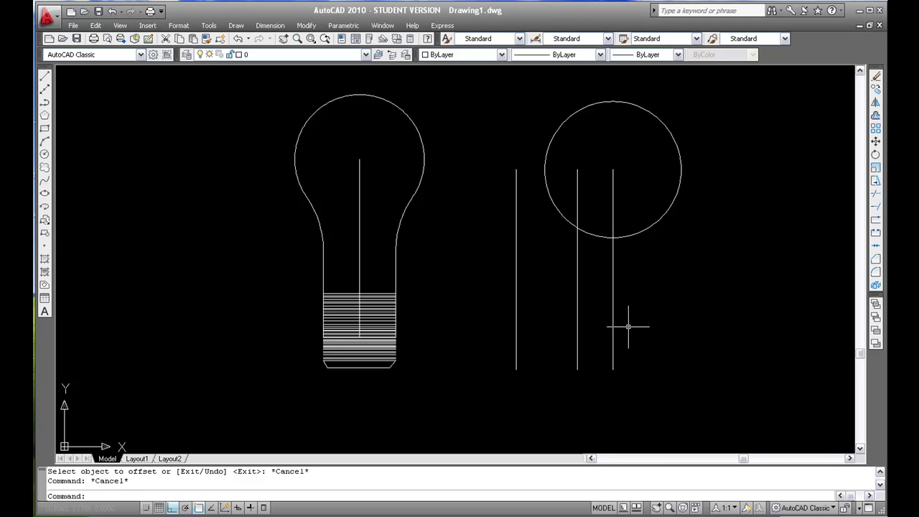
- With grid snap on, draw a circle of radius 1.5 to the right of the bulbs
mouse_move(642, 331)
middle_mouse_down()
mouse_move(568, 331)
mouse_move(585, 328)
middle_mouse_up()
scroll(585, 328, "up", 3)
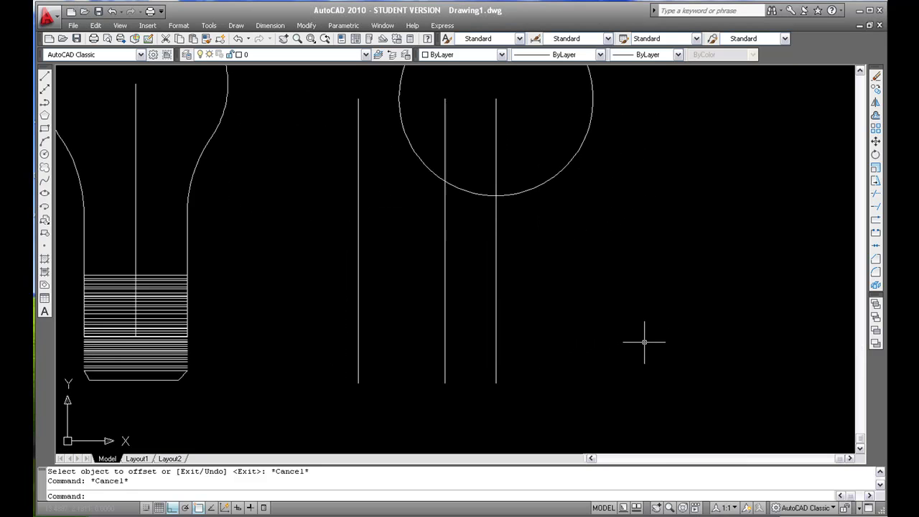
scroll(600, 353, "down", 2)
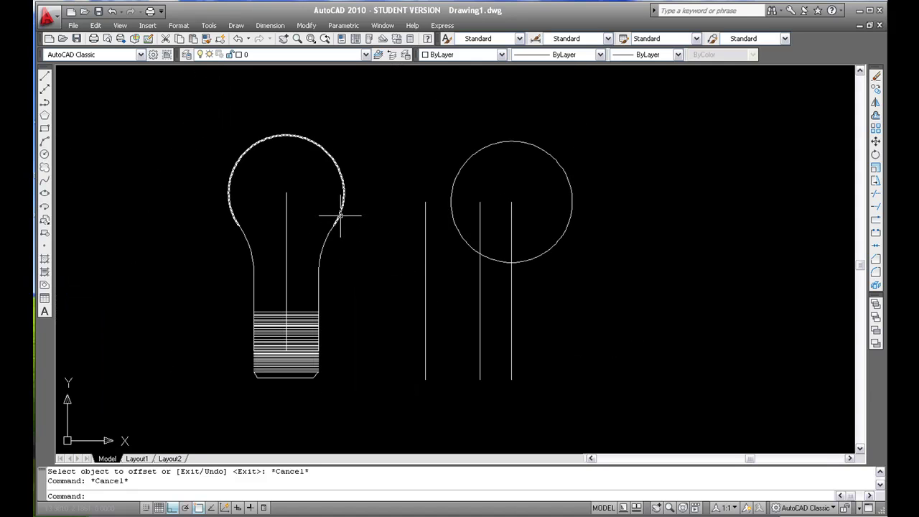
middle_click_drag(401, 254, 375, 260)
scroll(474, 273, "up", 2)
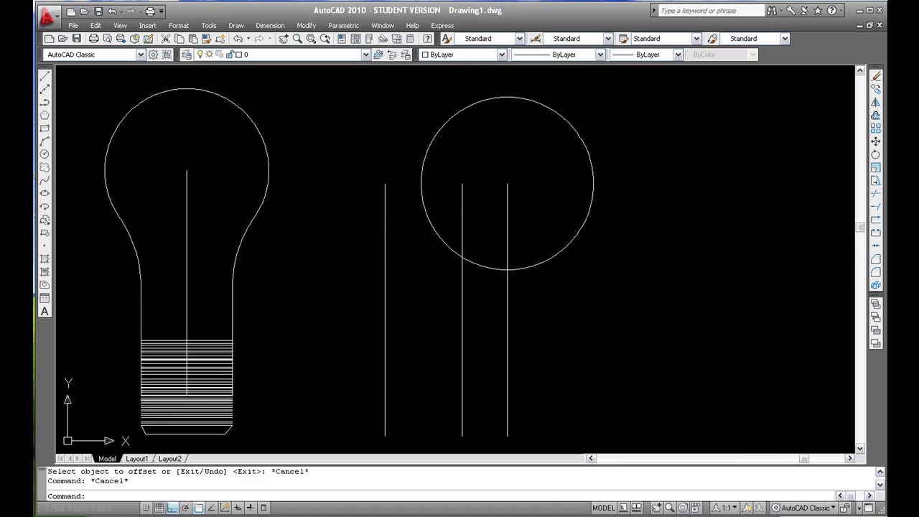
scroll(563, 294, "down", 2)
mouse_move(564, 295)
middle_mouse_down()
mouse_move(467, 294)
mouse_move(413, 281)
middle_mouse_up()
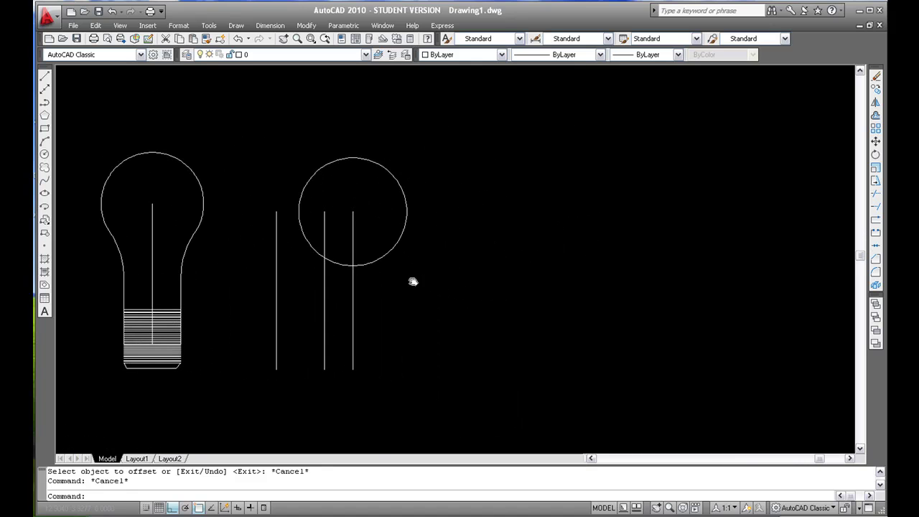
left_click(44, 153)
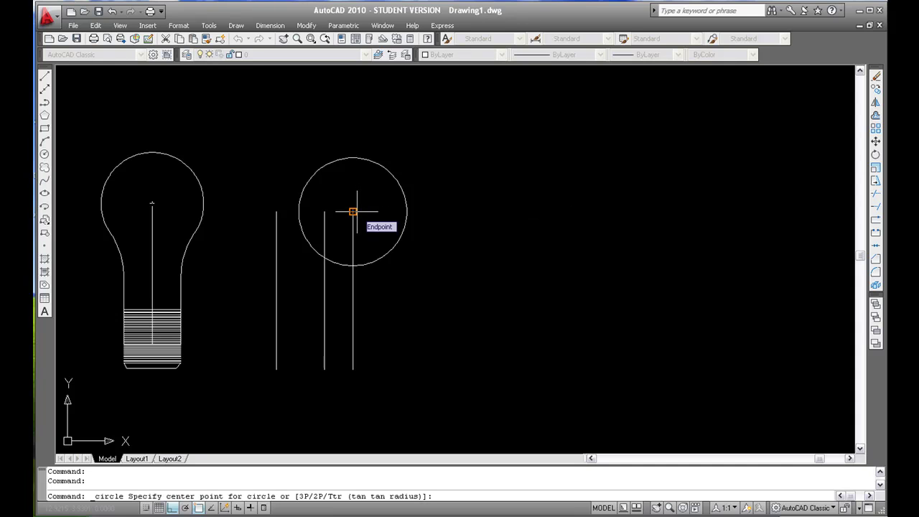
left_click(146, 508)
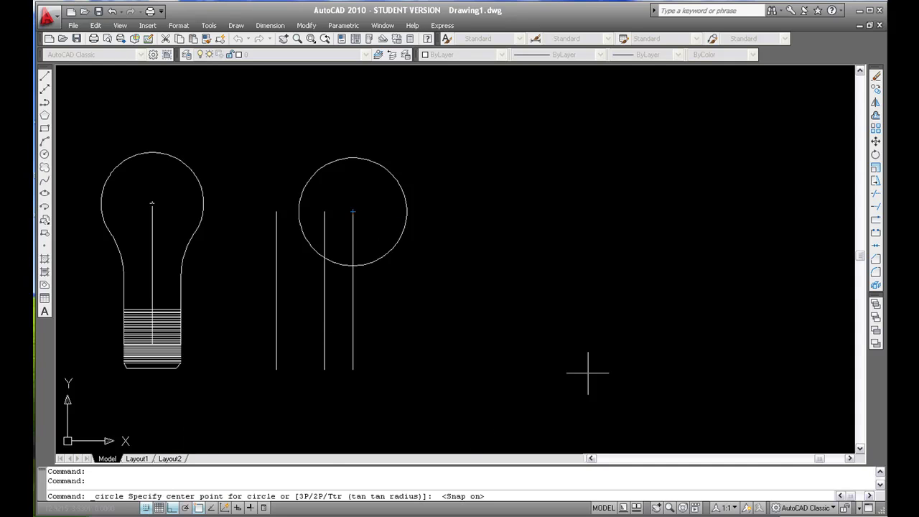
left_click(569, 202)
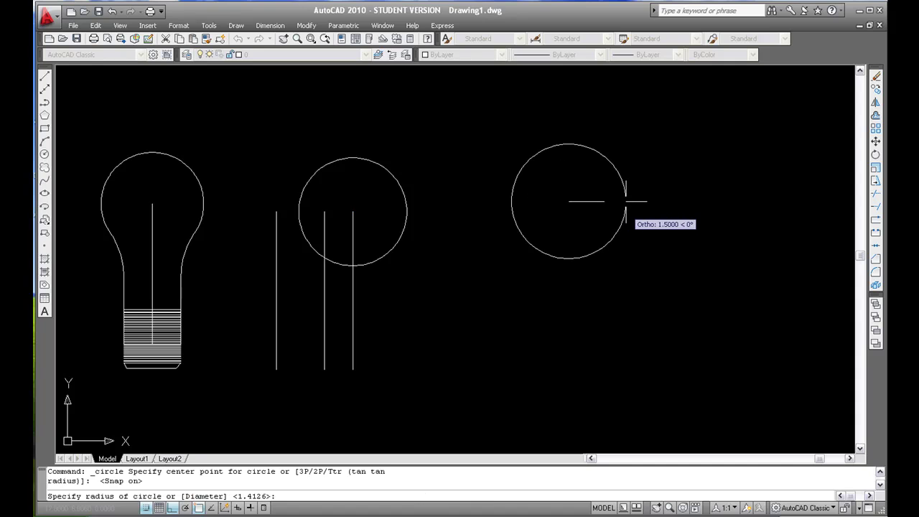
left_click(626, 202)
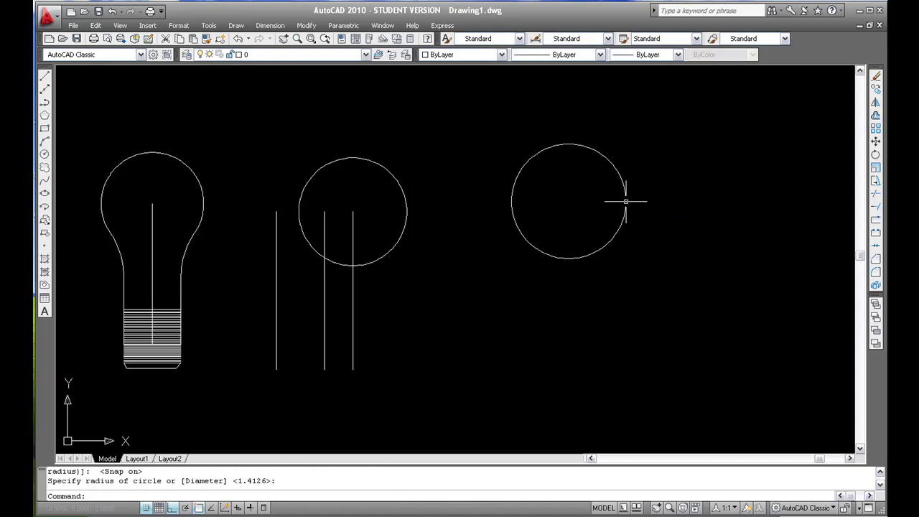
- With snap off, draw a vertical line straight down from the new circle's centre
left_click(44, 76)
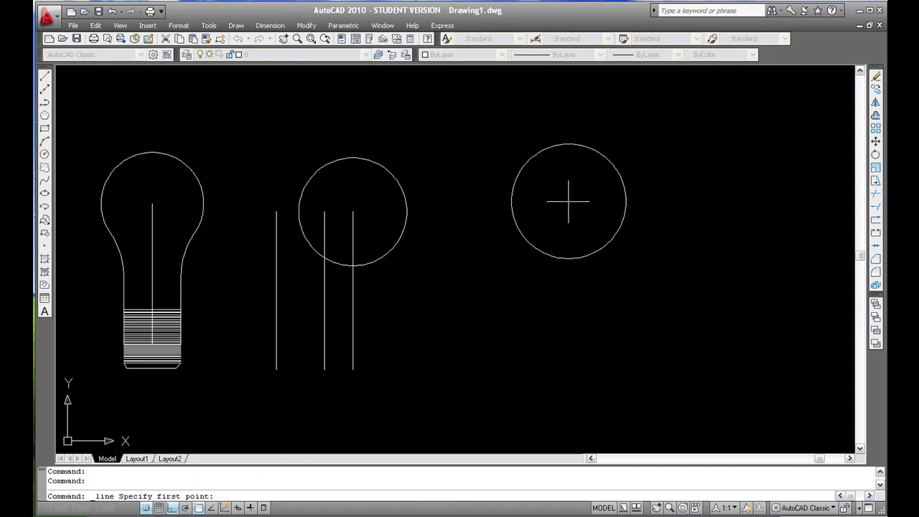
left_click(145, 508)
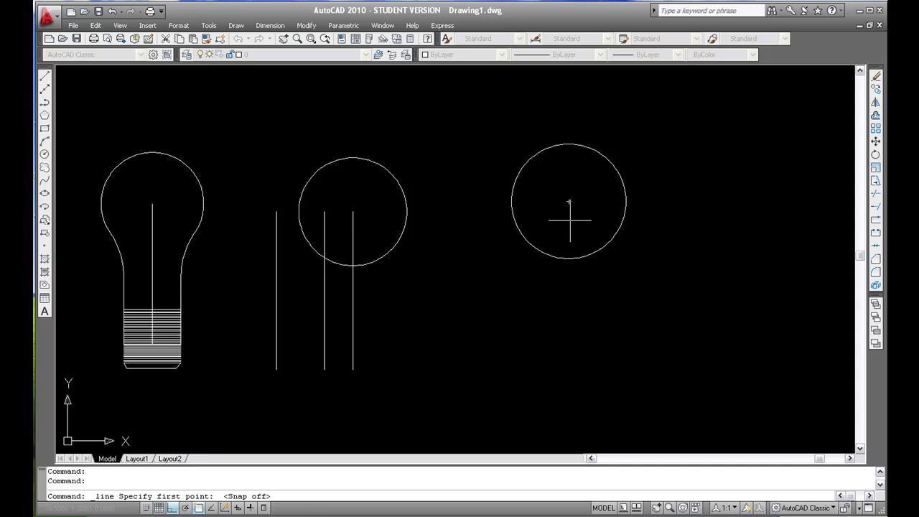
left_click(569, 201)
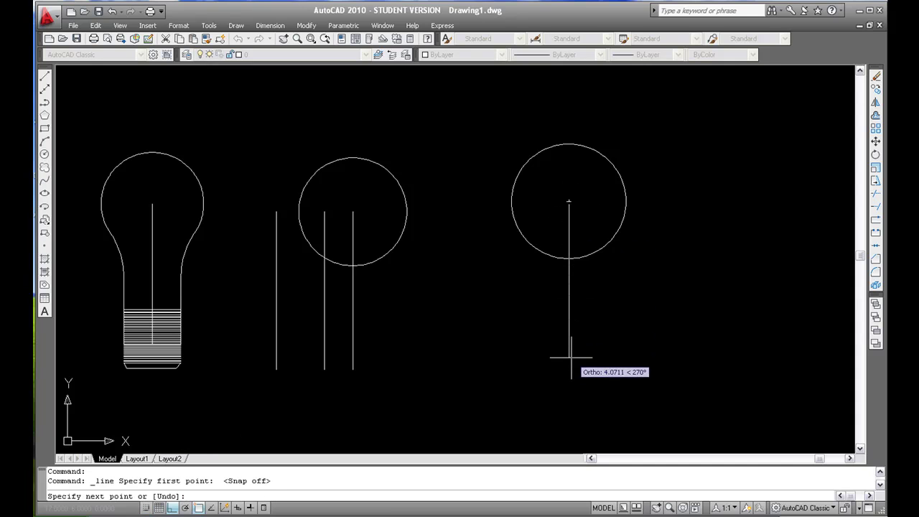
left_click(569, 400)
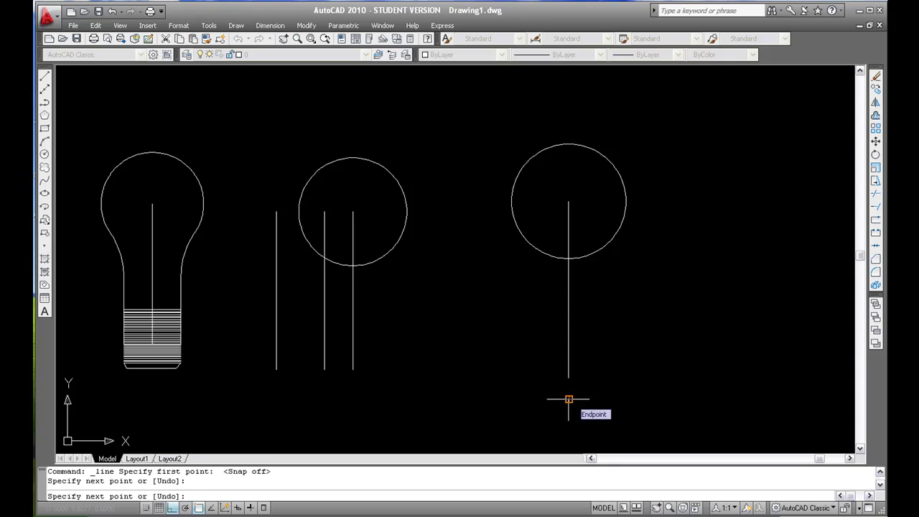
- Offset the new vertical line by 0.75, once to the left and once to the right
key("Escape")
type("offset")
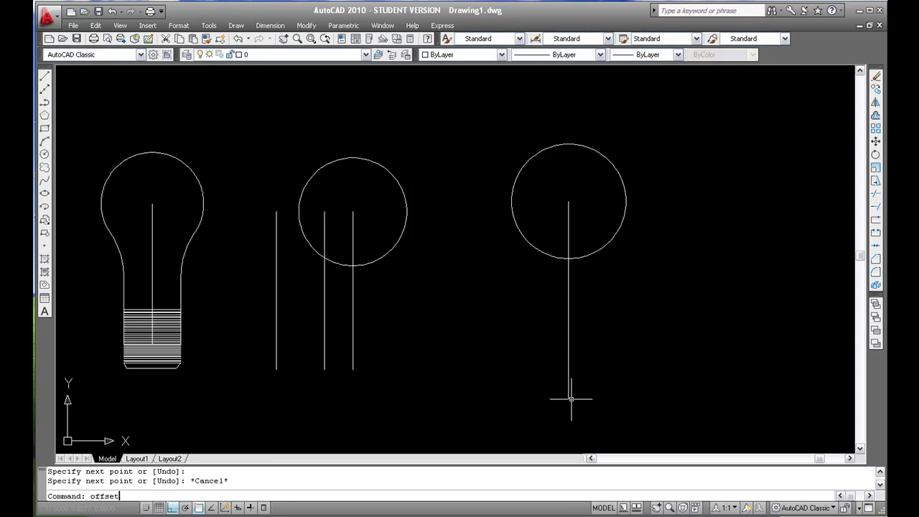
key("Return")
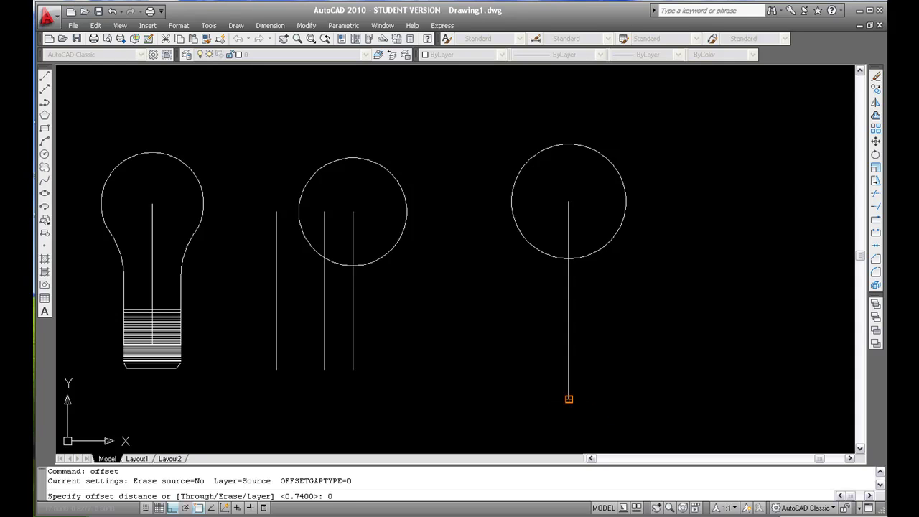
type("0.75")
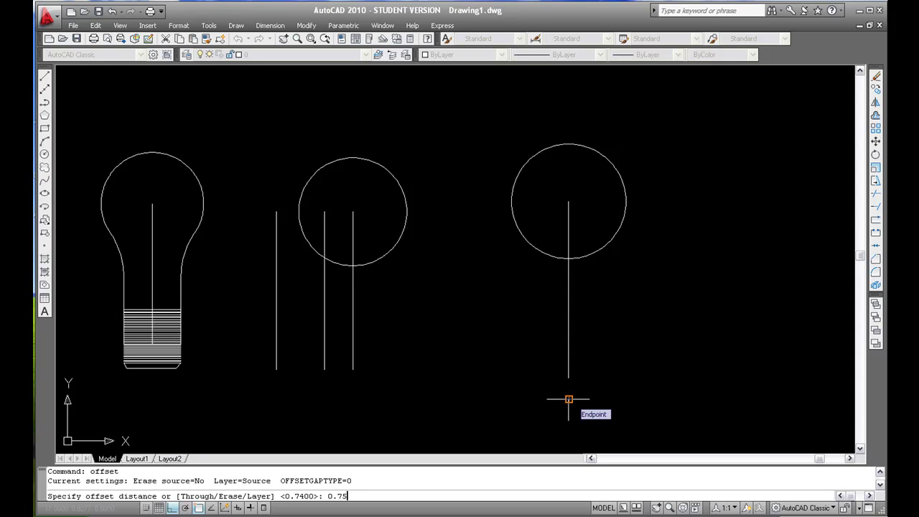
key("Return")
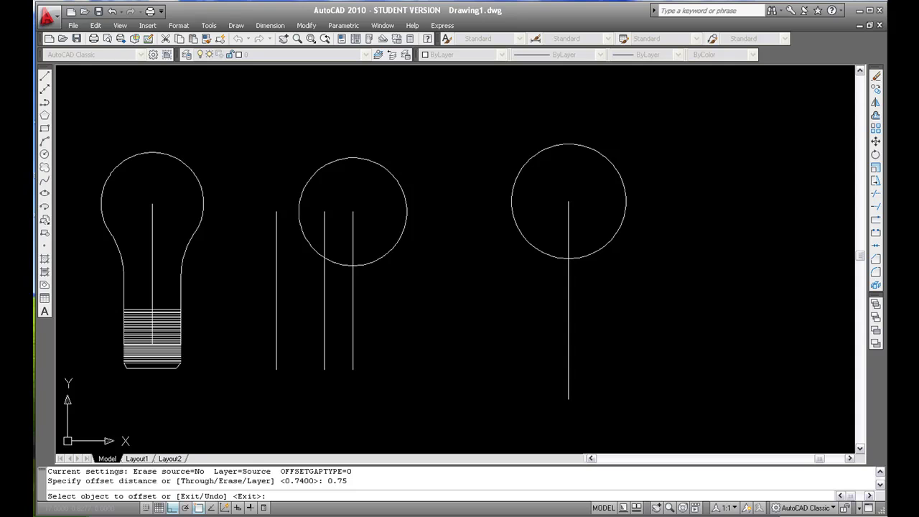
left_click(569, 353)
left_click(544, 336)
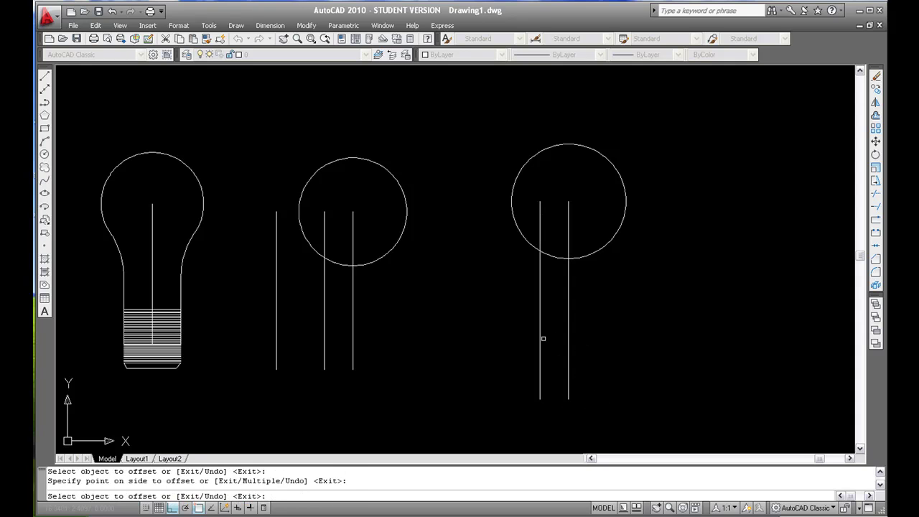
left_click(569, 303)
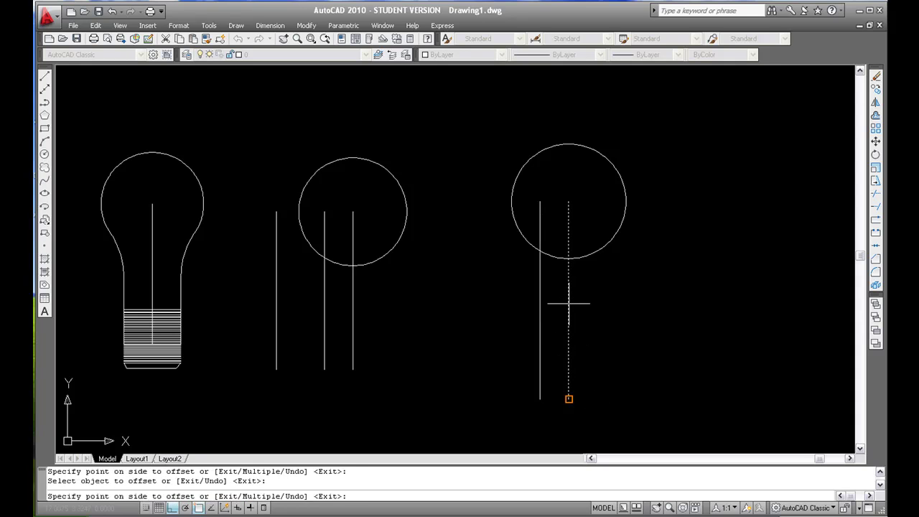
left_click(595, 296)
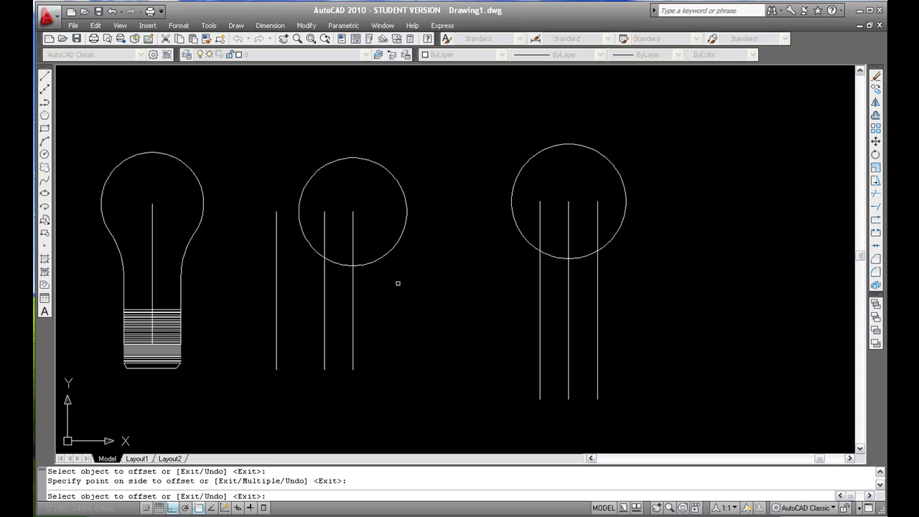
key("Escape")
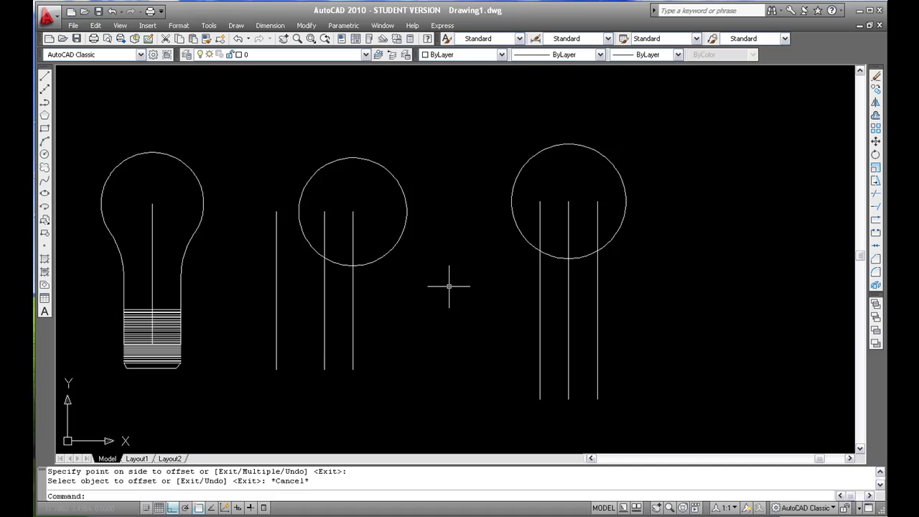
- Fillet the third circle into its left side line with radius 3
type("fillet")
key("Return")
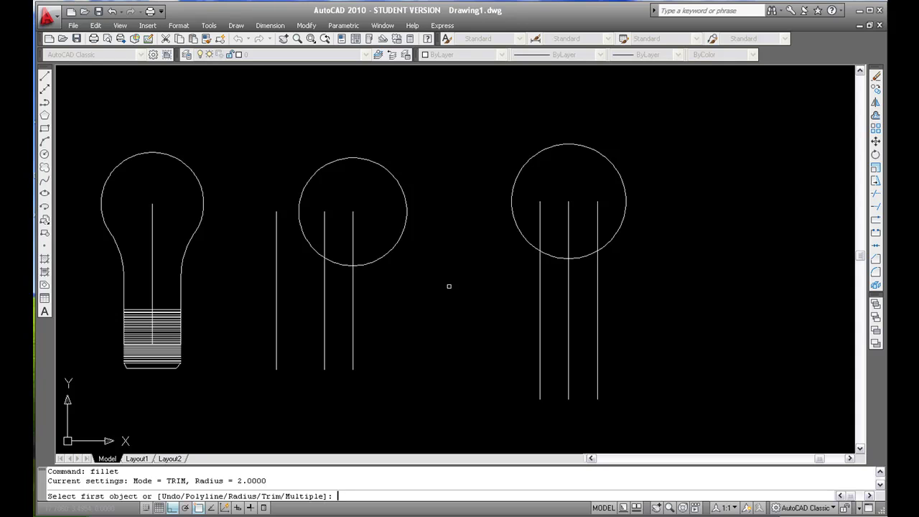
type("R")
key("Return")
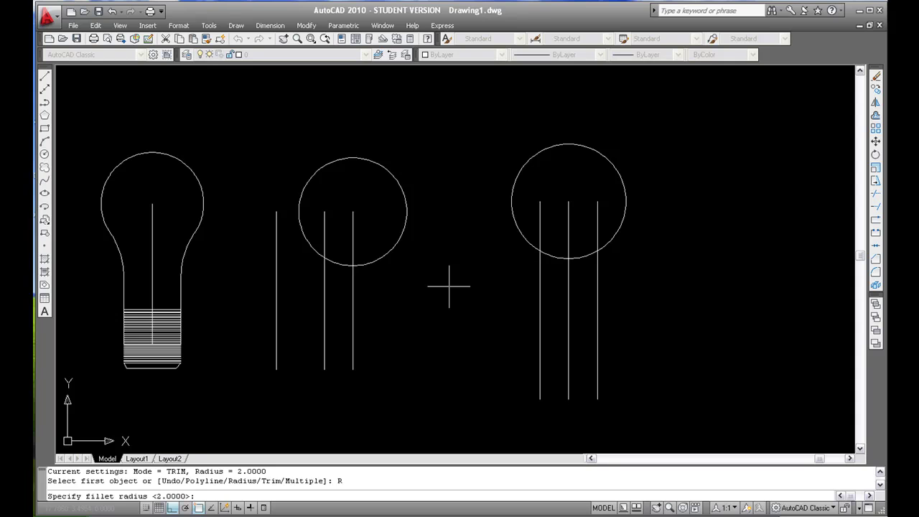
type("3")
key("Return")
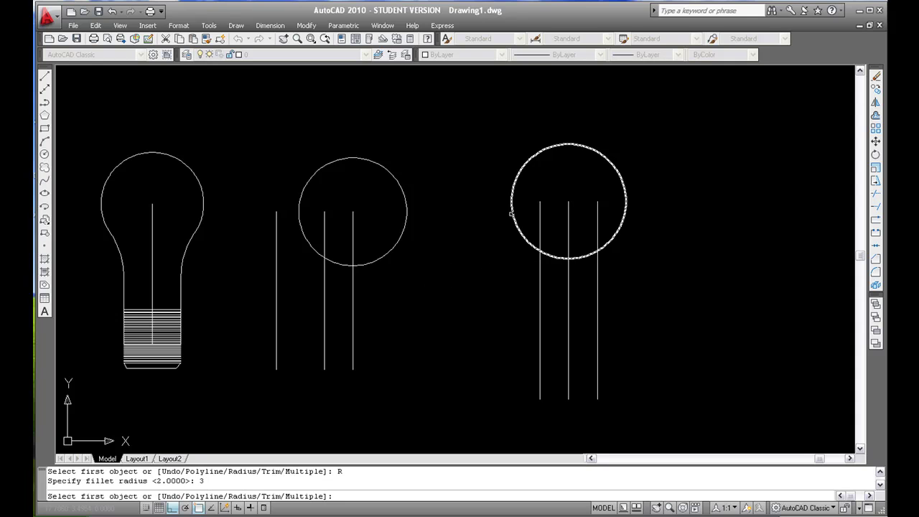
left_click(512, 213)
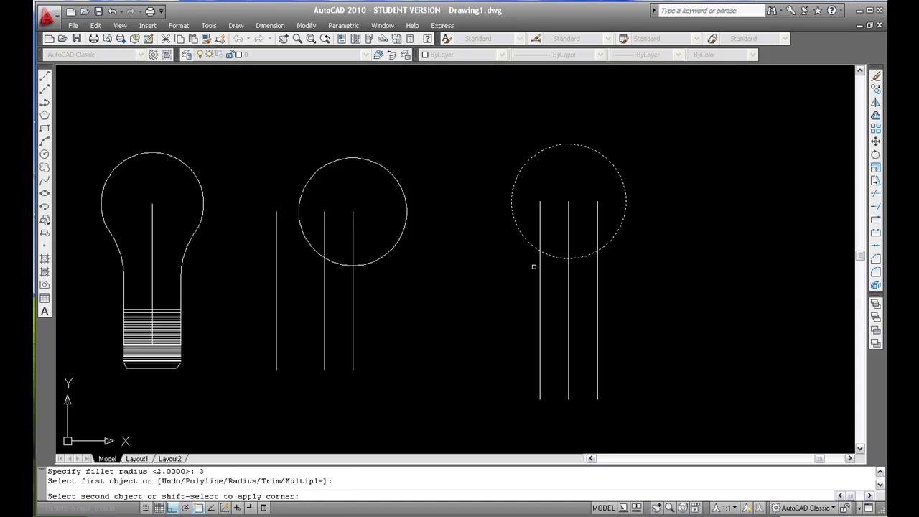
left_click(539, 281)
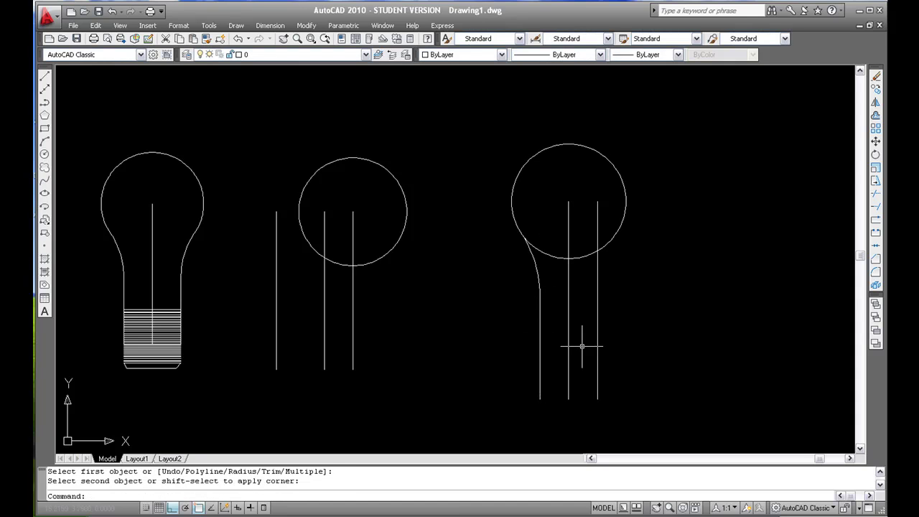
- Fillet the circle into the right side line, keeping radius 3
key("Return")
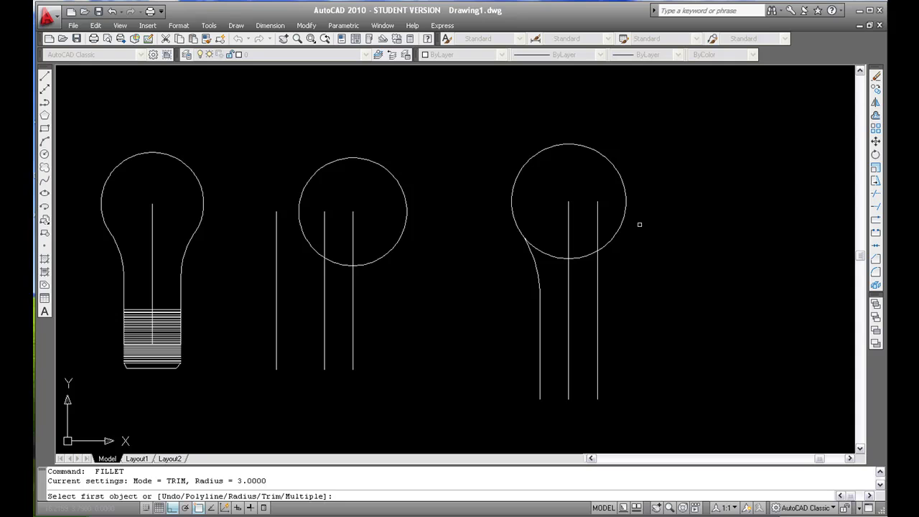
type("R")
key("Return")
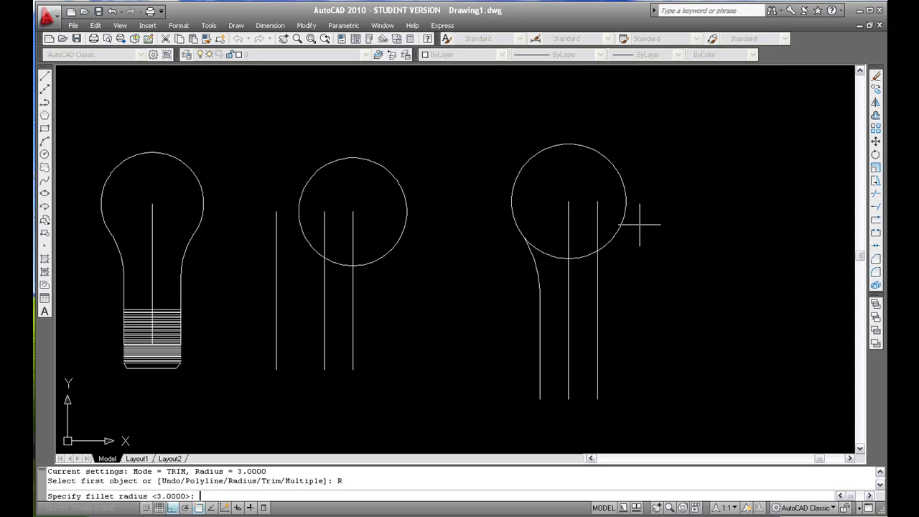
key("Return")
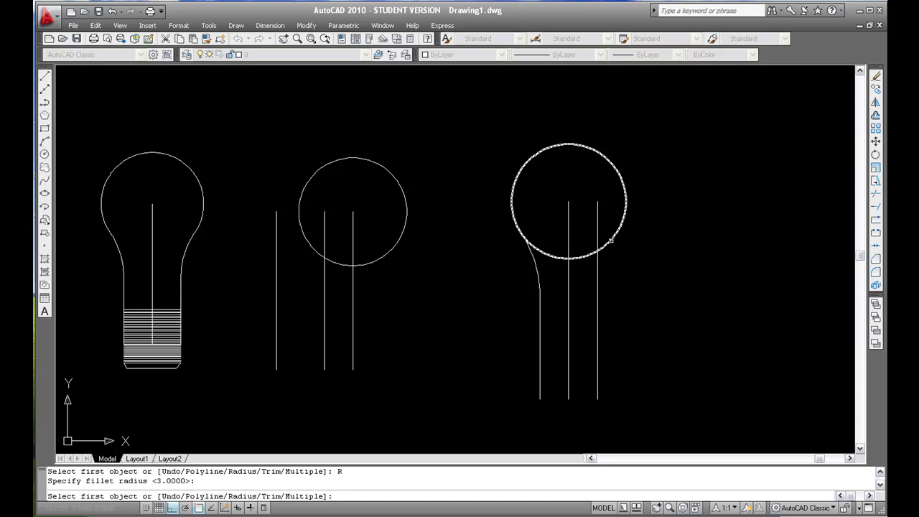
left_click(609, 243)
left_click(598, 277)
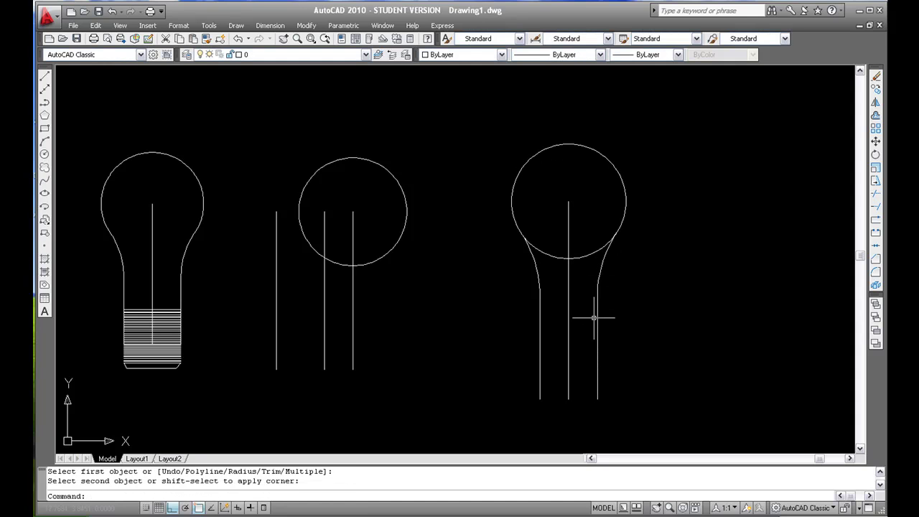
- Trim the circle's lower arc between the fillets, then regenerate the display with REGENALL
key("Escape")
type("trim")
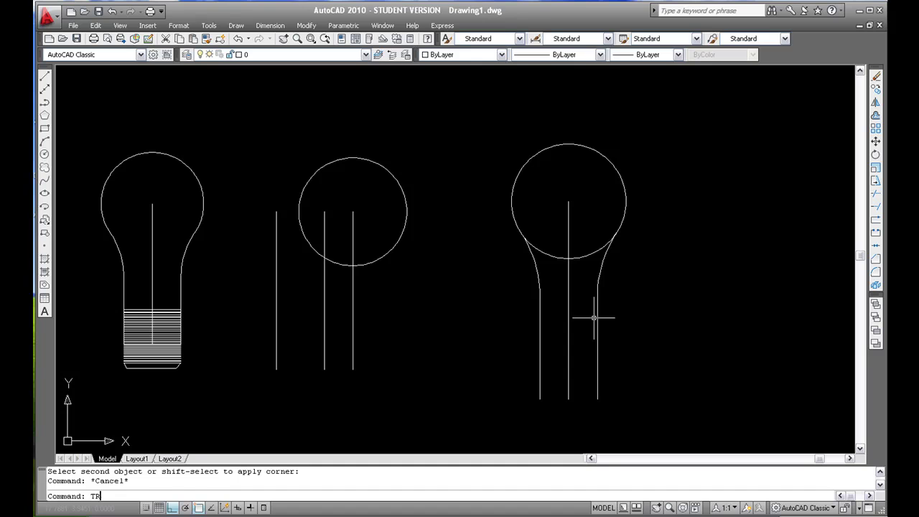
key("Return")
key("Return")
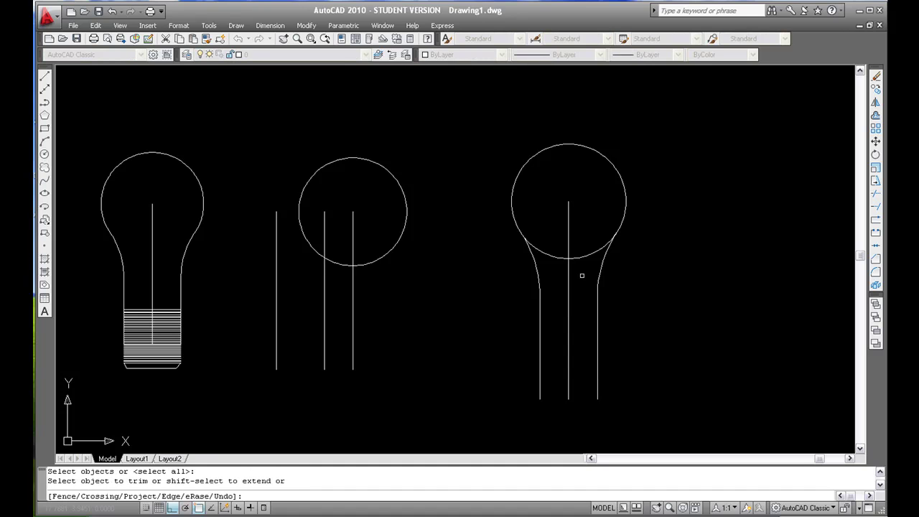
left_click(586, 258)
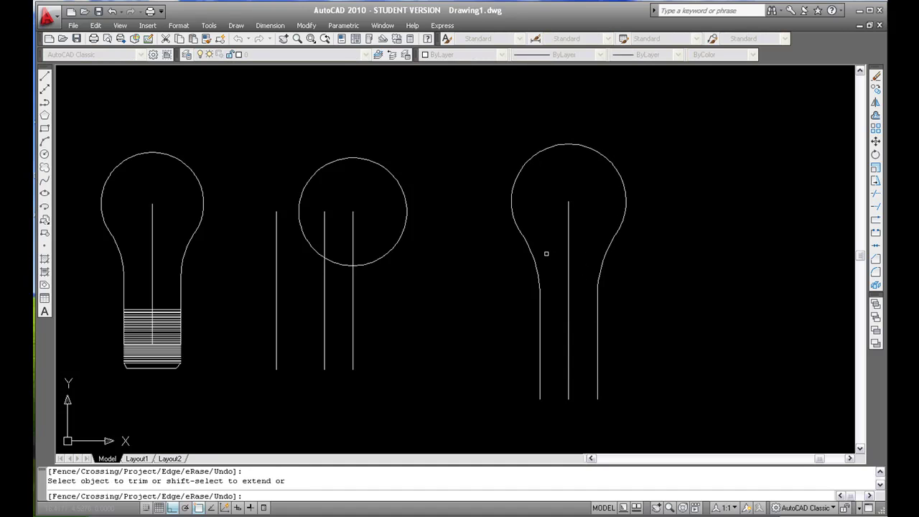
key("Escape")
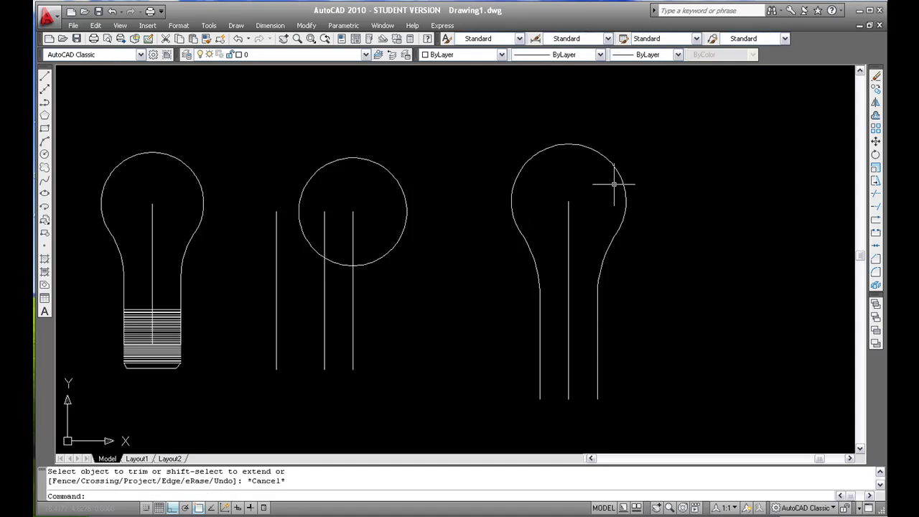
scroll(548, 267, "up", 1)
scroll(534, 277, "down", 2)
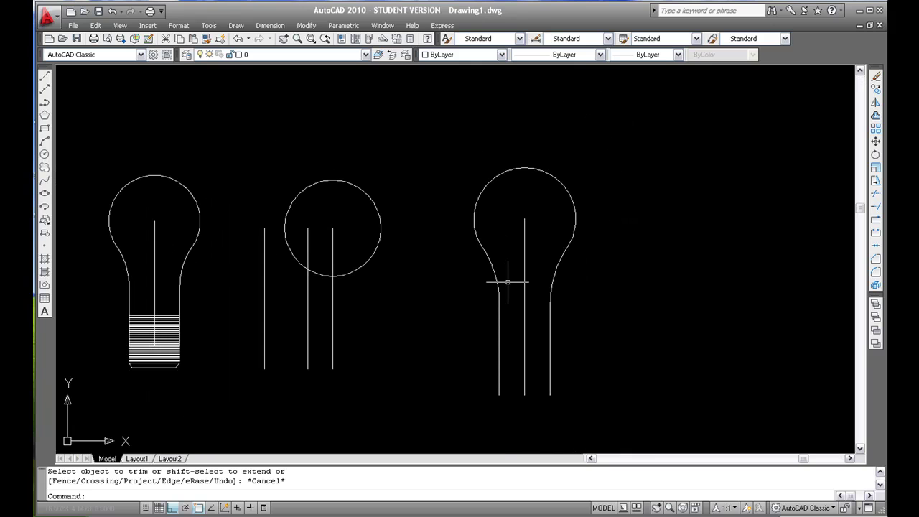
type("REGENALL")
key("Return")
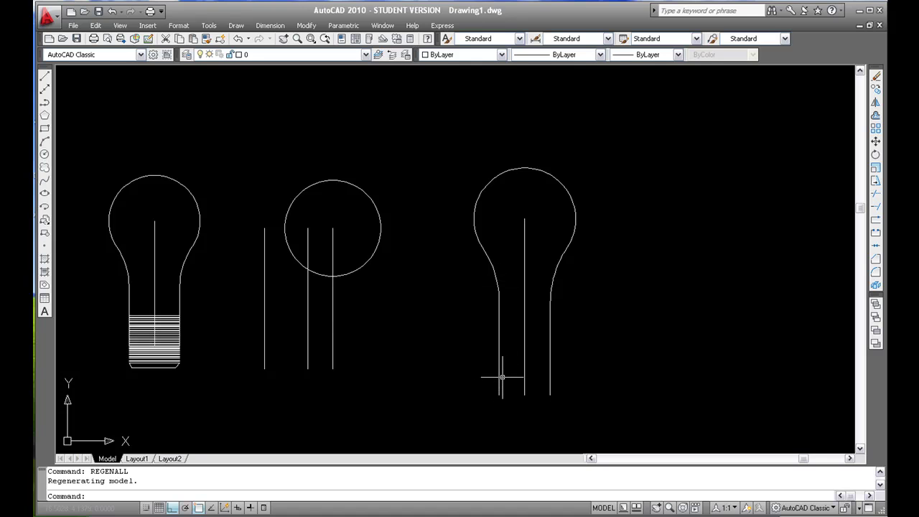
- Draw a short horizontal trial line right of the bulb and select it
left_click(44, 79)
left_click(591, 343)
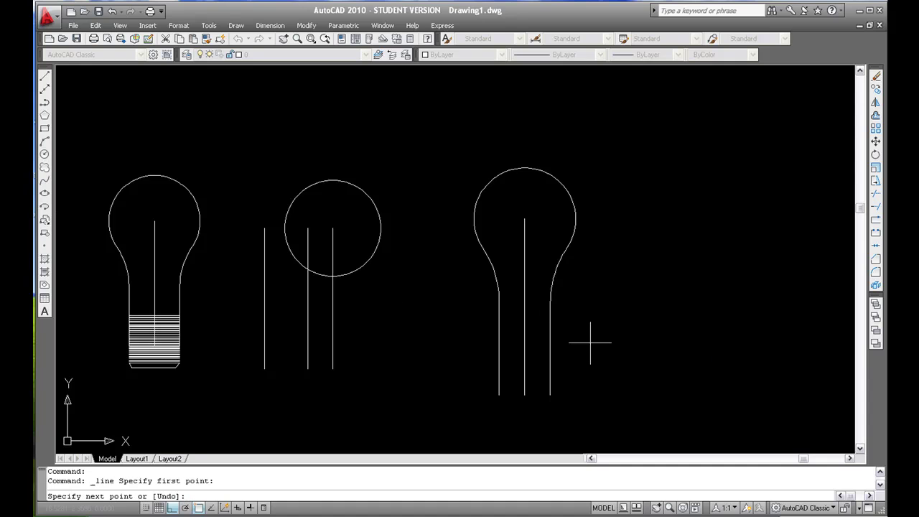
left_click(652, 343)
key("Escape")
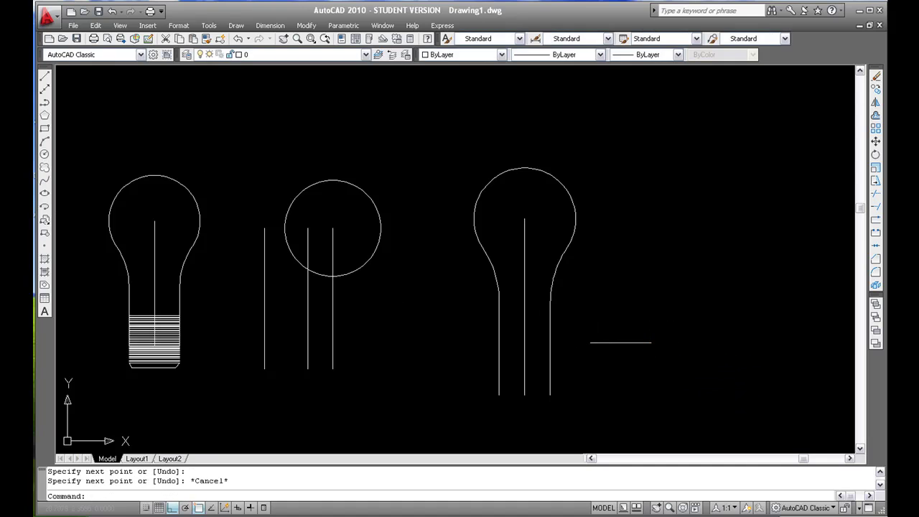
left_click(627, 342)
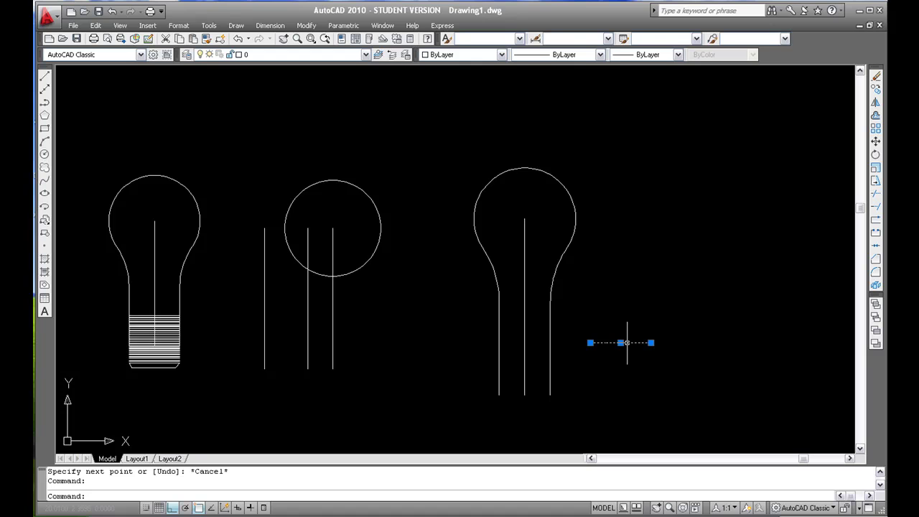
key("Escape")
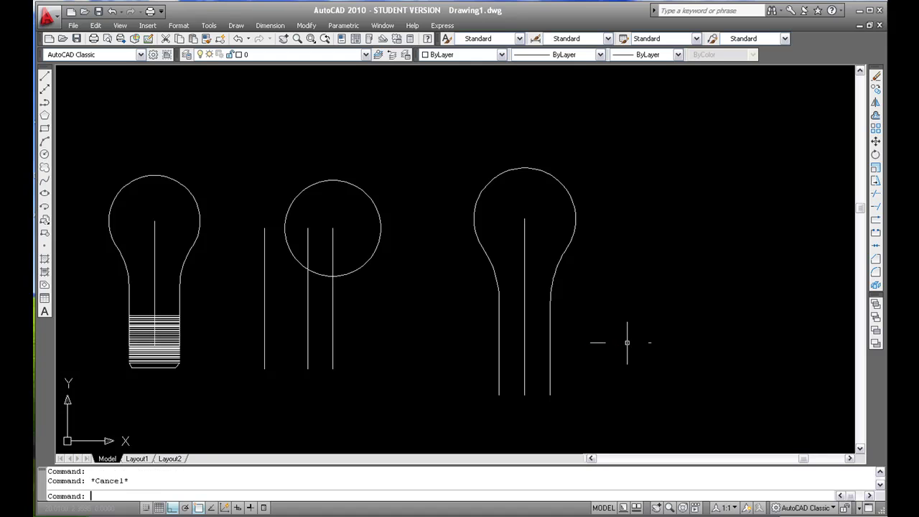
- Draw a horizontal line joining the bottom ends of the left and right side lines
left_click(44, 75)
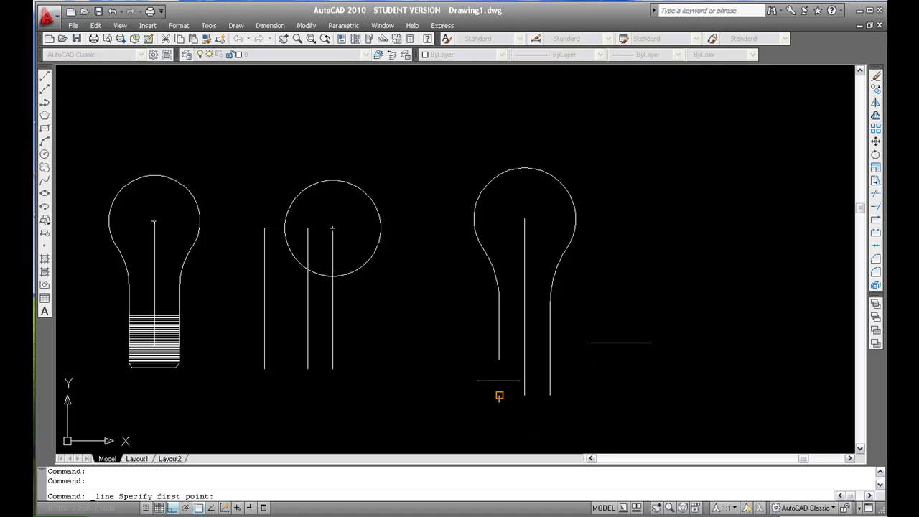
left_click(499, 395)
left_click(549, 395)
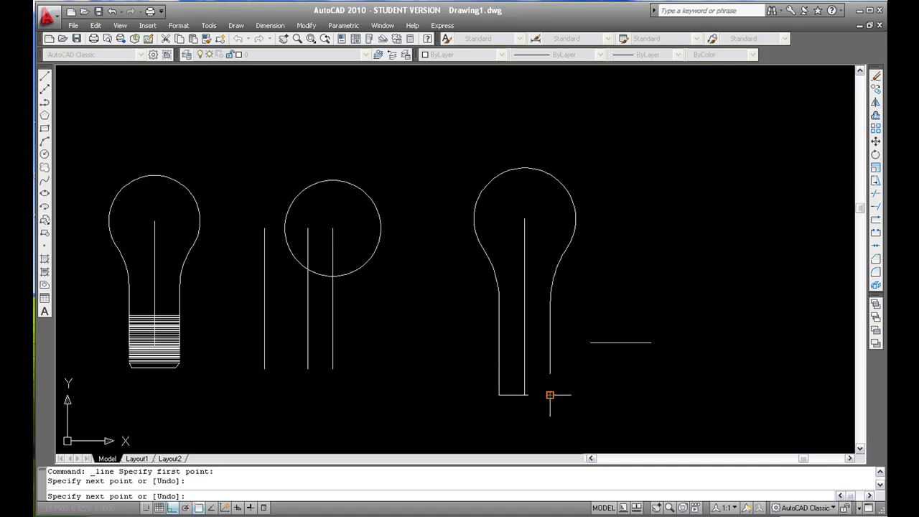
key("Escape")
- Copy the bottom line from its left endpoint up across the bulb's neck, using multiple-copy mode
type("copy")
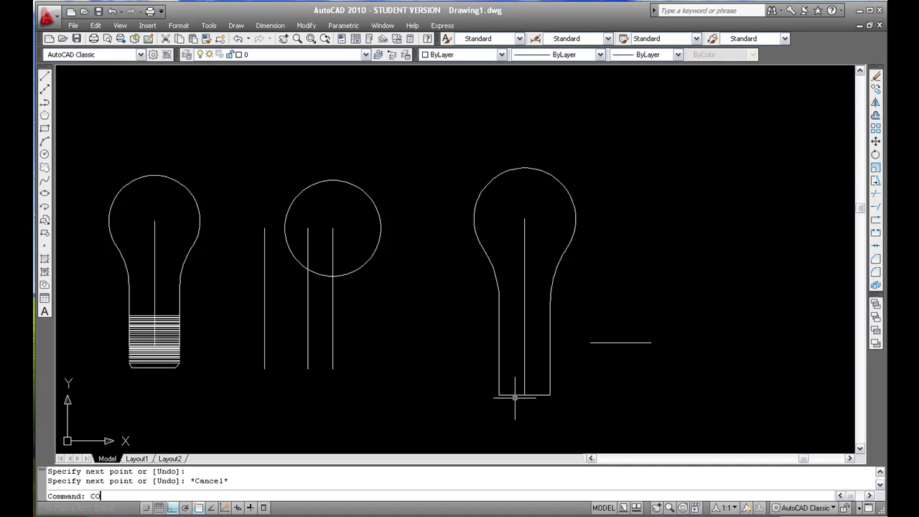
key("Return")
left_click(515, 395)
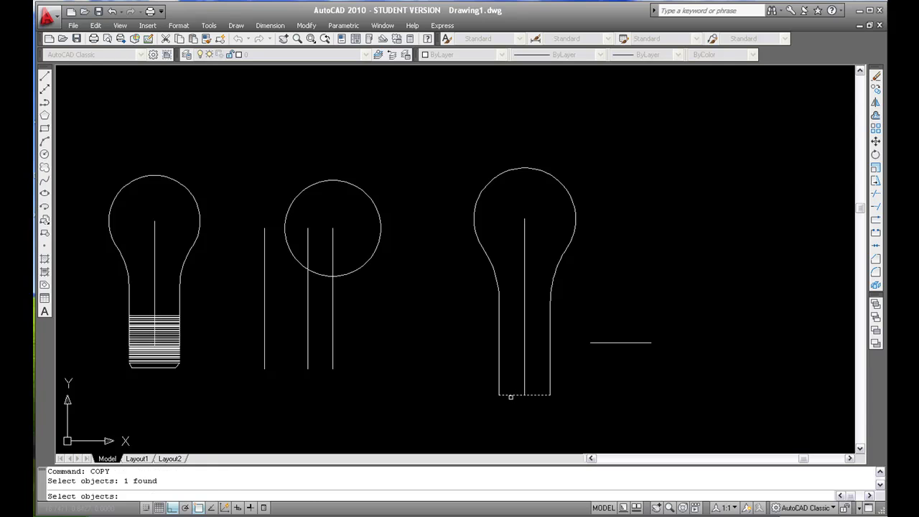
key("Return")
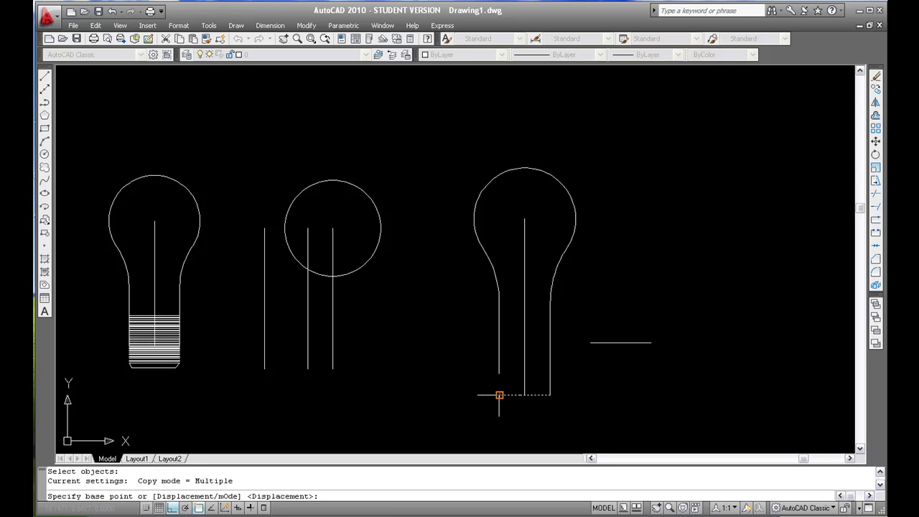
left_click(499, 395)
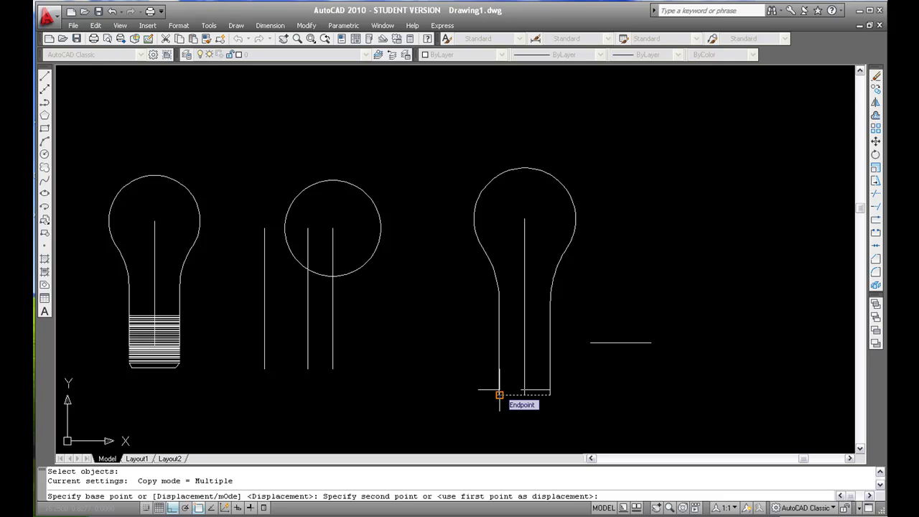
type("M")
key("Return")
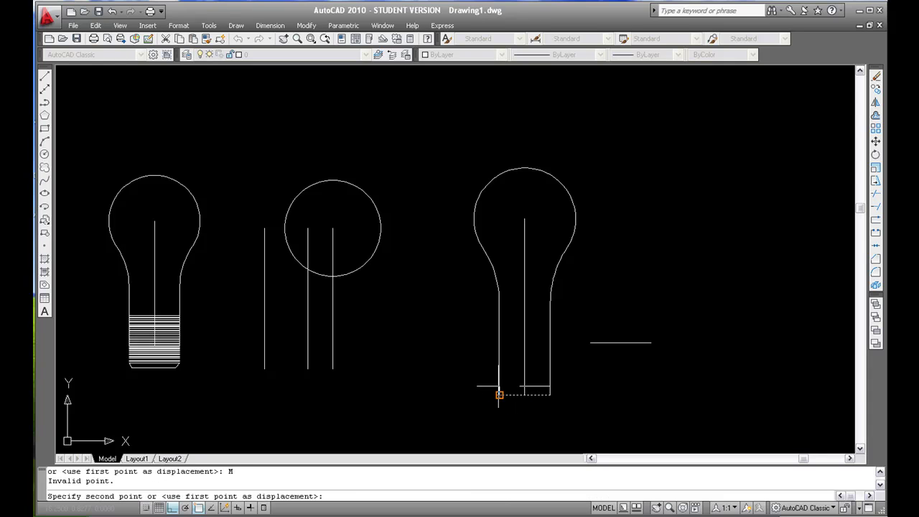
left_click(499, 380)
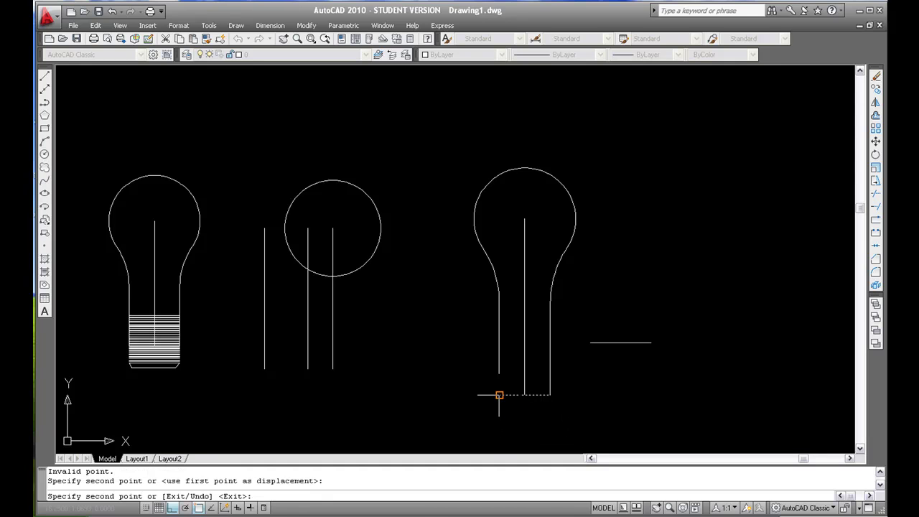
left_click(499, 395)
left_click(499, 388)
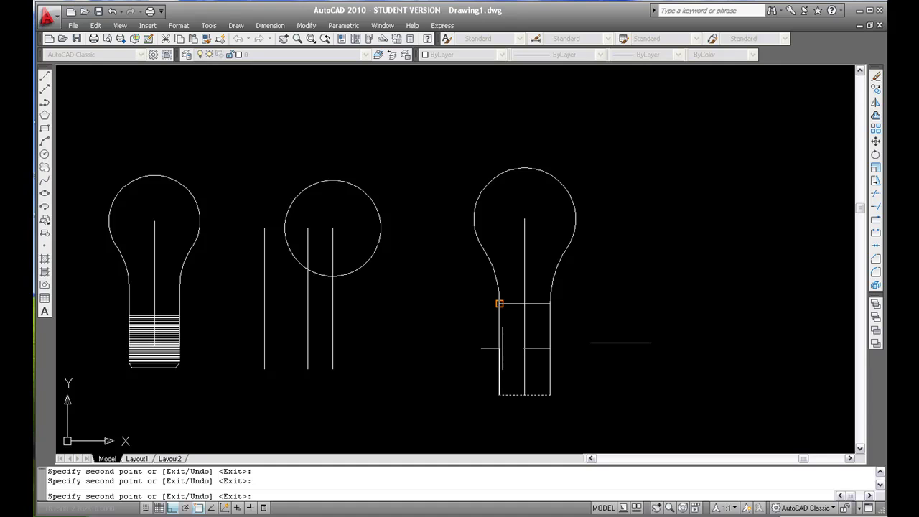
key("Escape")
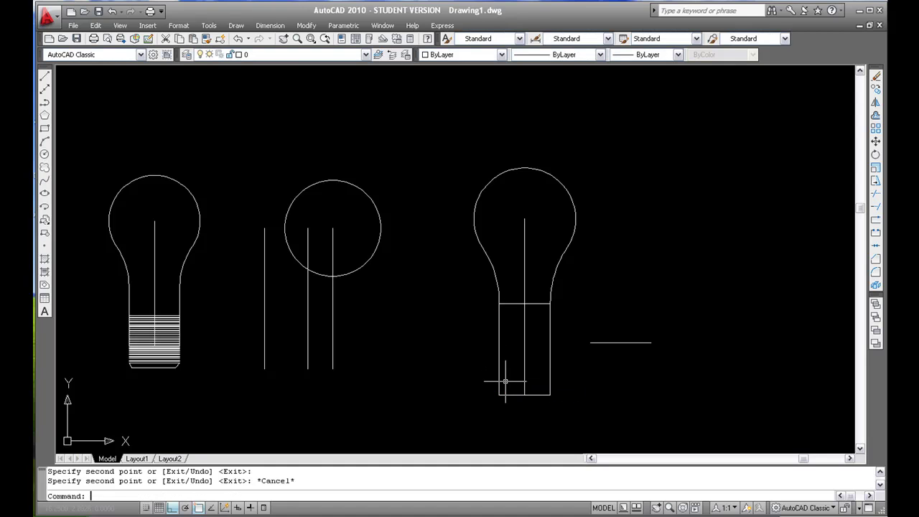
- Erase the horizontal line across the bulb's neck
left_click(514, 308)
left_click(510, 300)
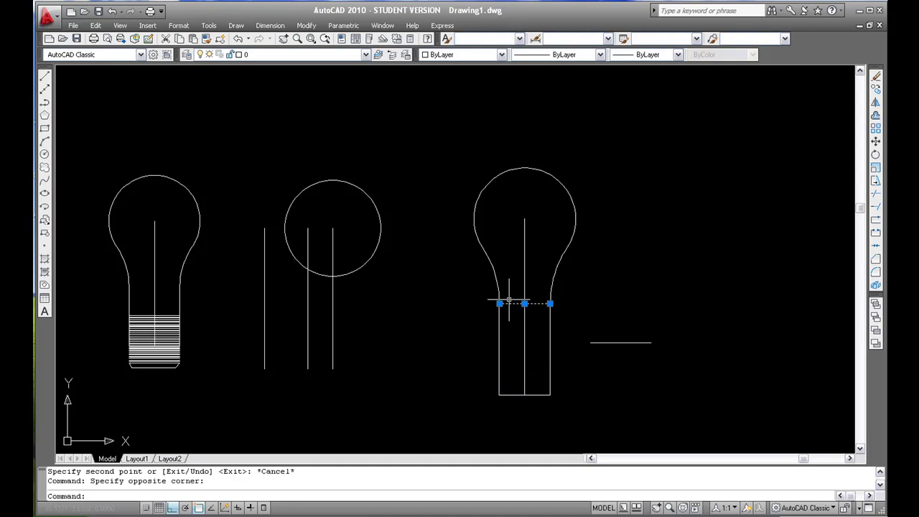
right_click(509, 299)
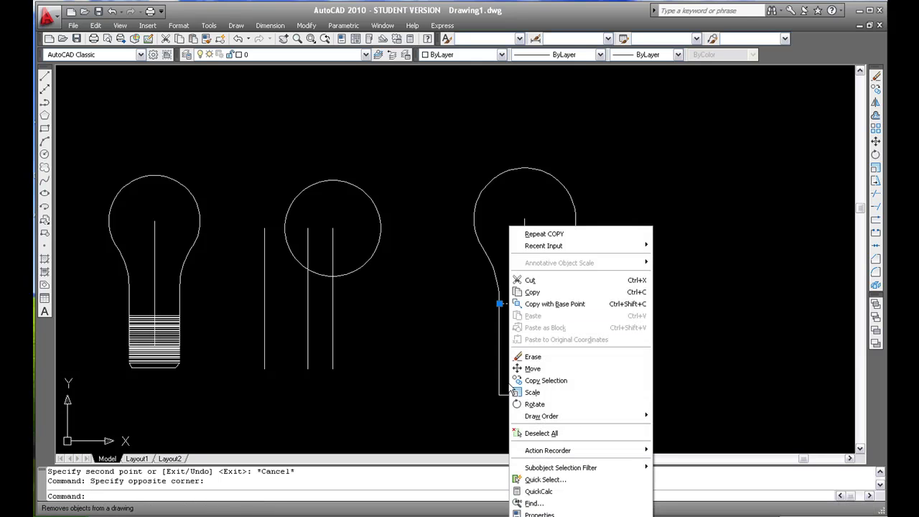
left_click(530, 354)
- Copy the bottom line to several spaced positions up the base, using NEAR snaps
type("co")
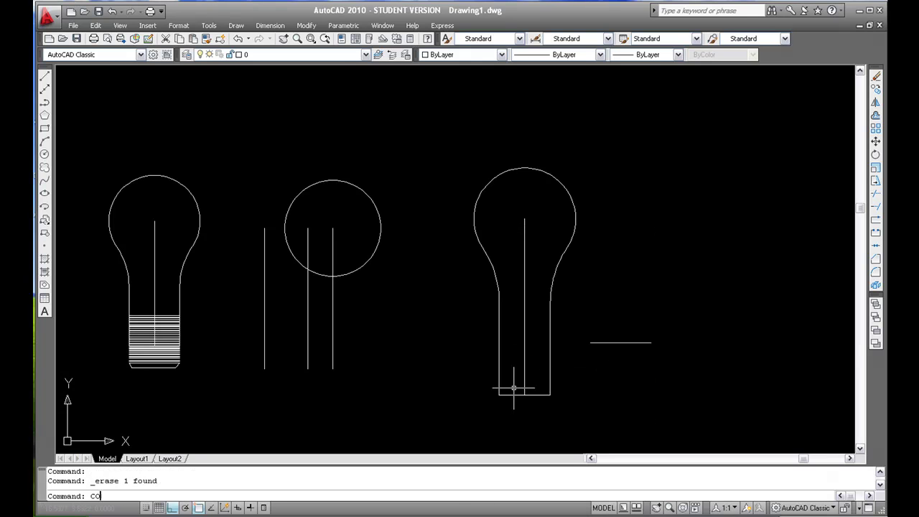
key("Return")
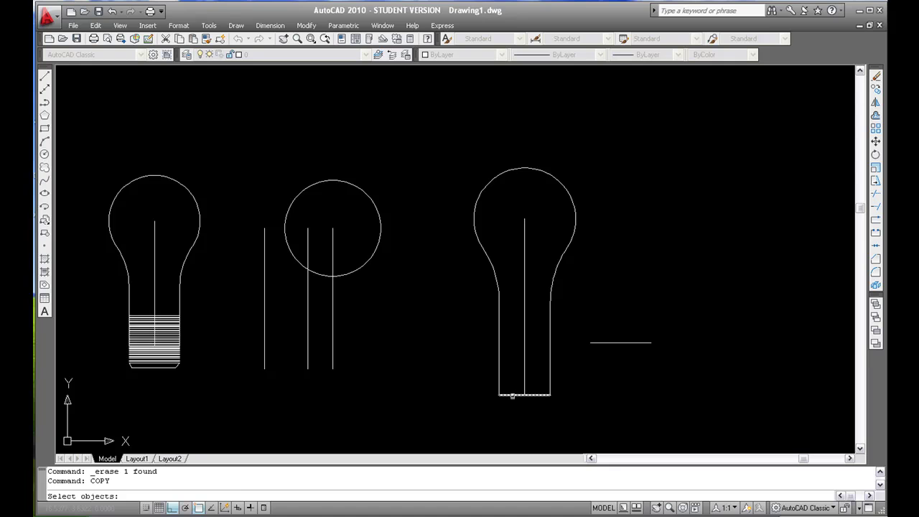
left_click(512, 394)
key("Return")
left_click(500, 395)
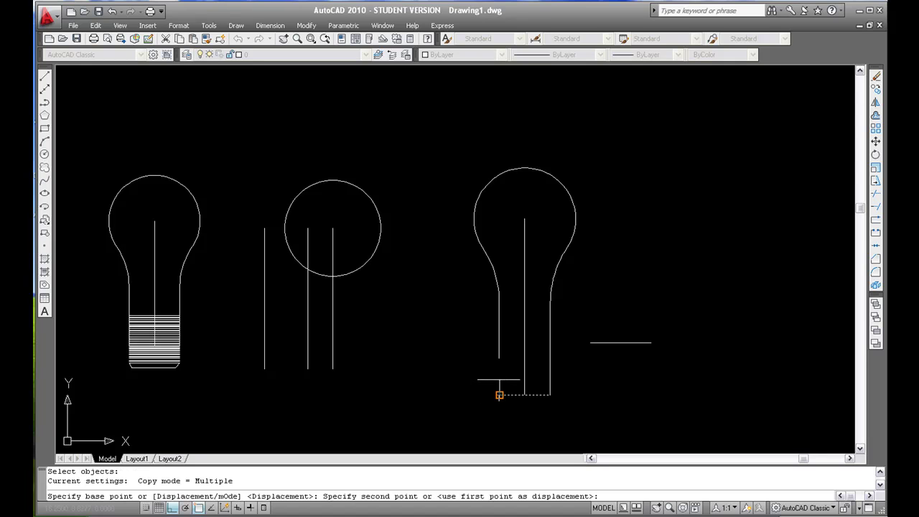
scroll(499, 392, "up", 3)
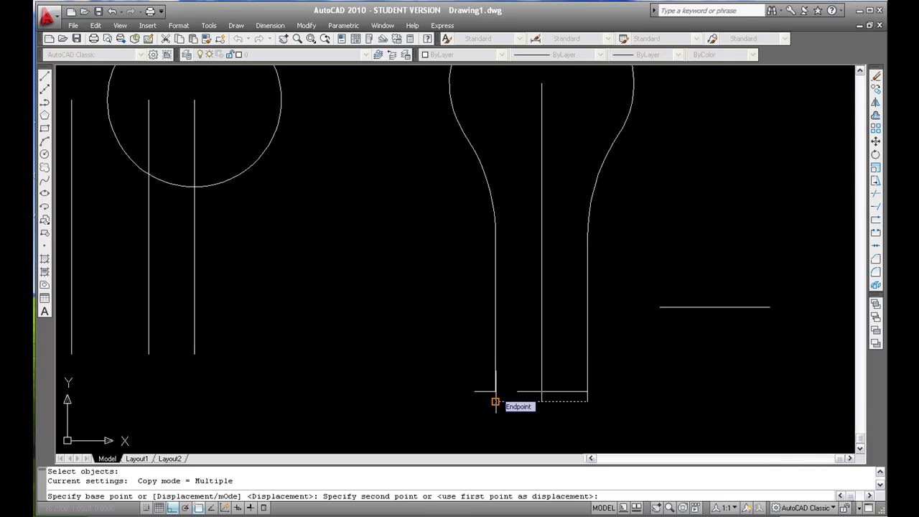
type("NEAR")
key("Return")
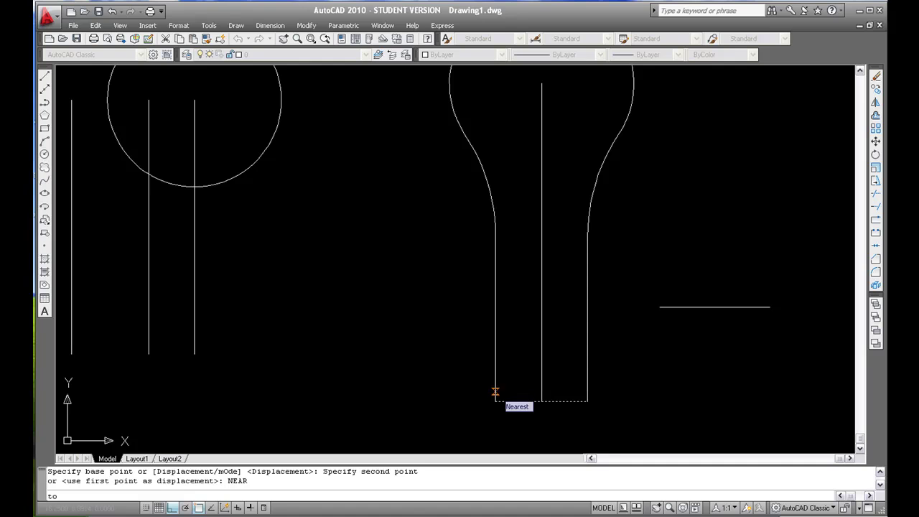
left_click(494, 391)
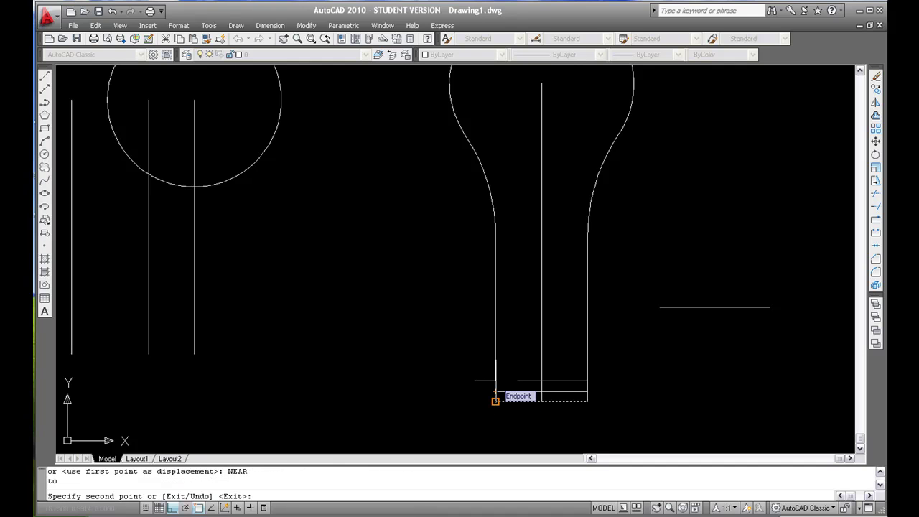
type("EAR")
key("Return")
left_click(495, 380)
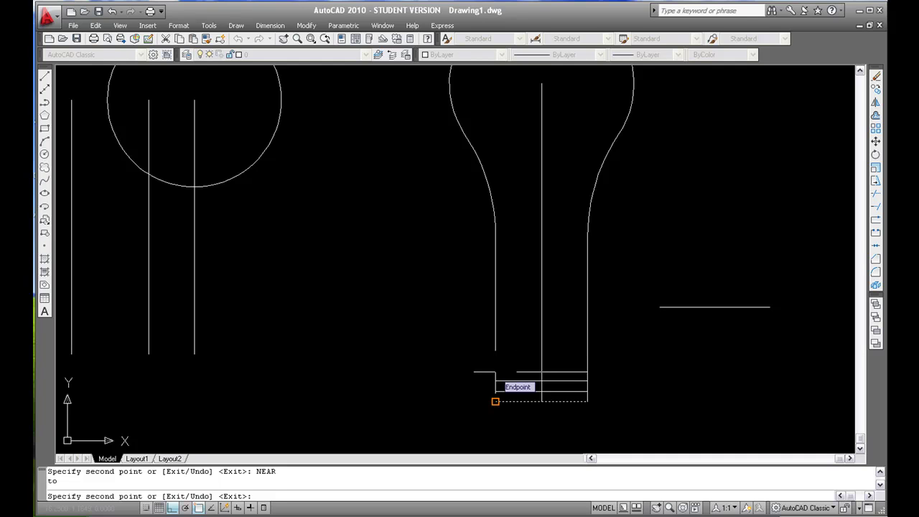
key("Return")
left_click(496, 372)
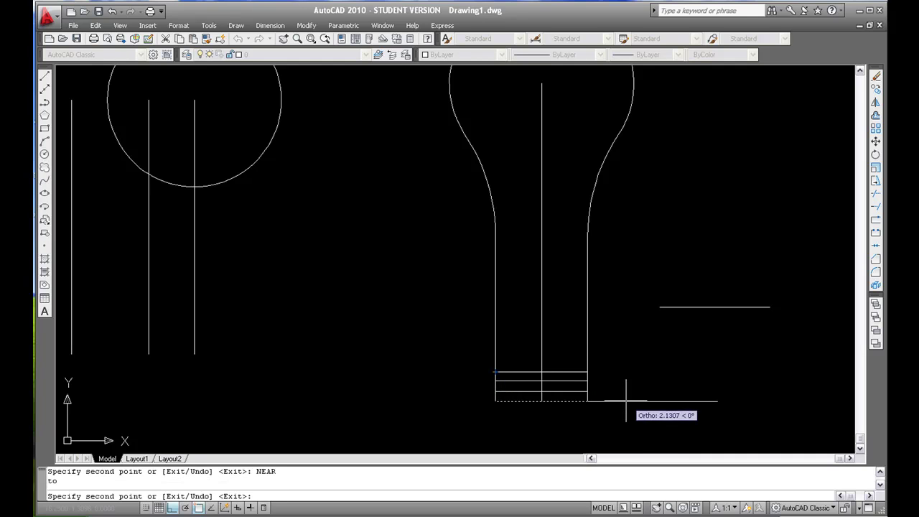
key("Escape")
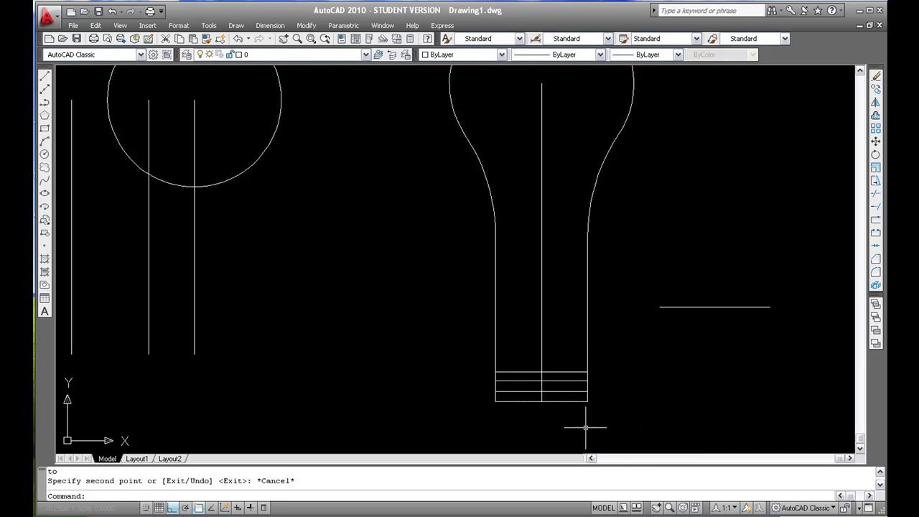
- Select the four base lines and copy them higher up the base, snapping to the edge with NEAR
left_click(532, 422)
left_click(517, 361)
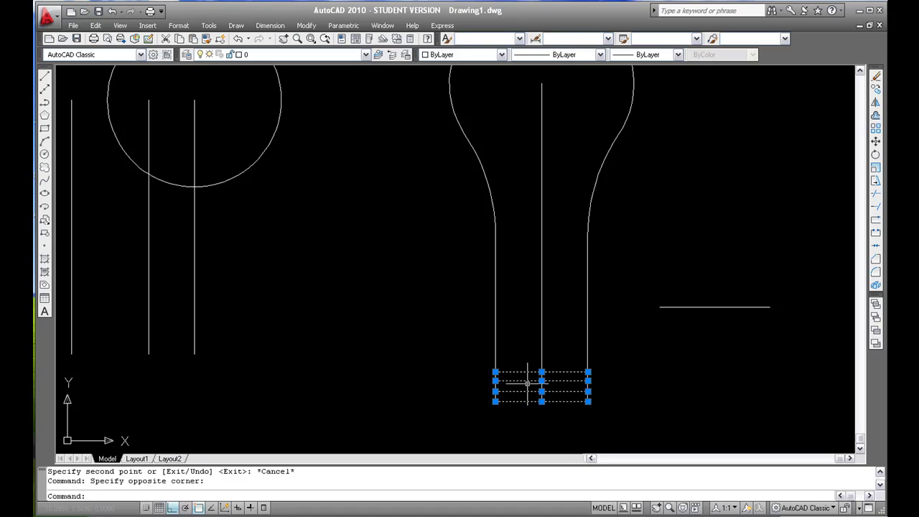
key("Escape")
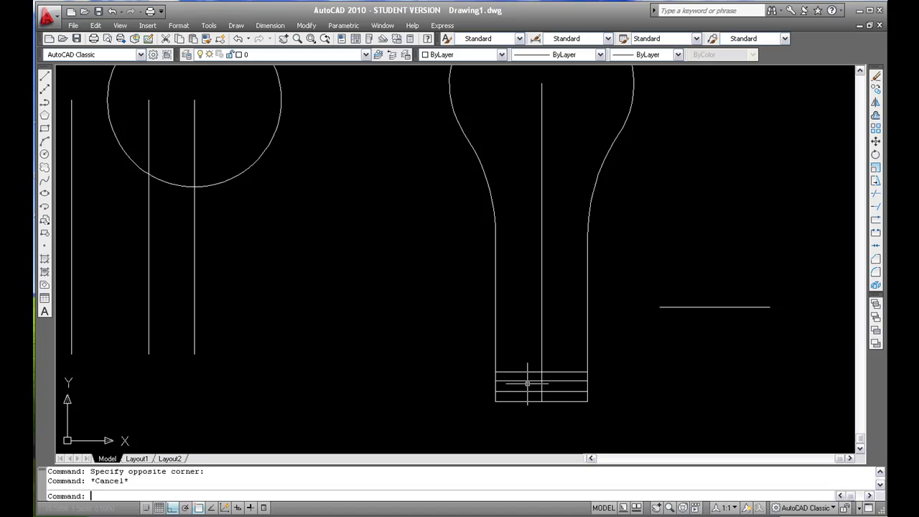
left_click(531, 421)
left_click(516, 344)
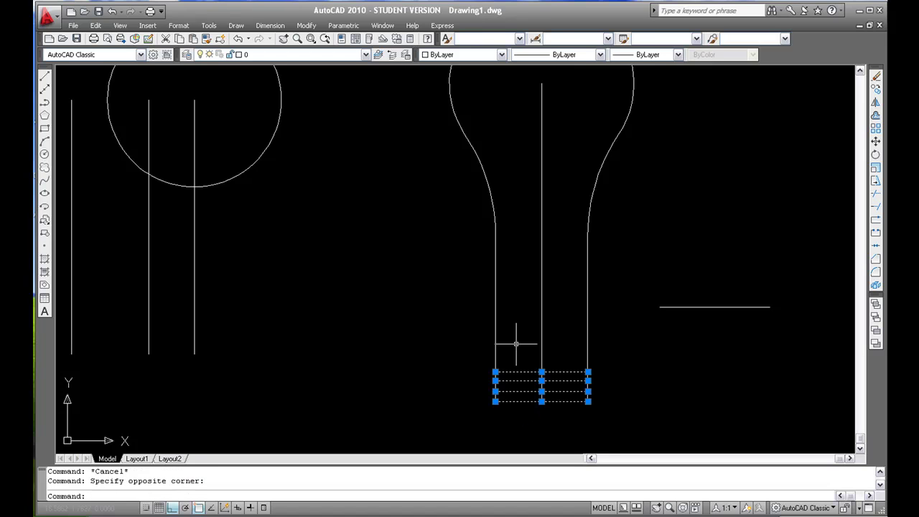
key("Return")
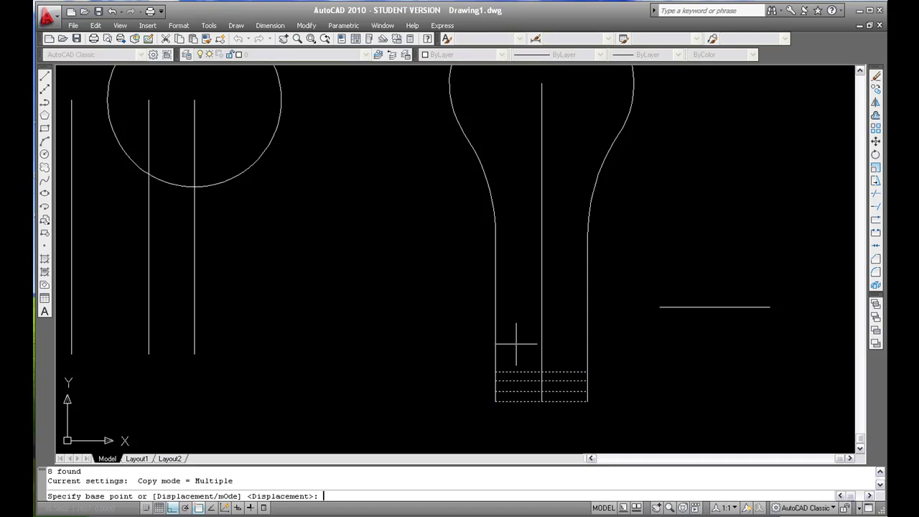
left_click(495, 401)
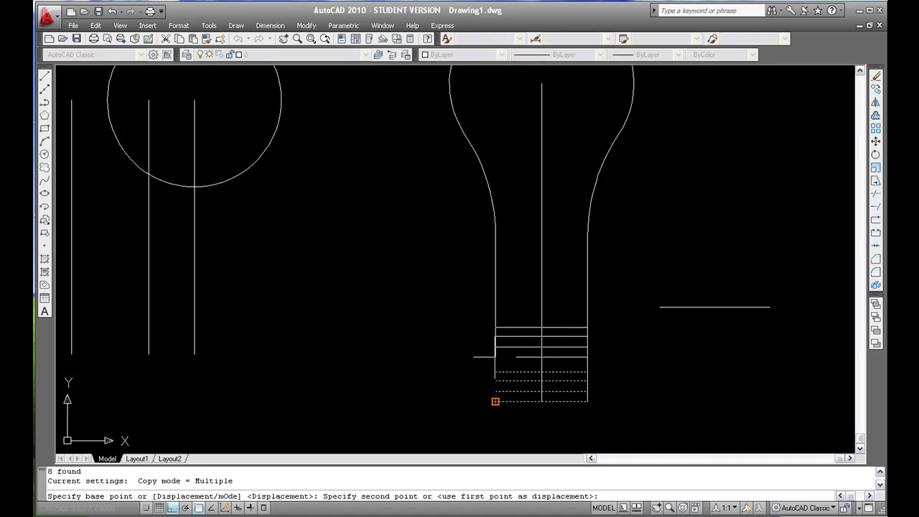
left_click(495, 401)
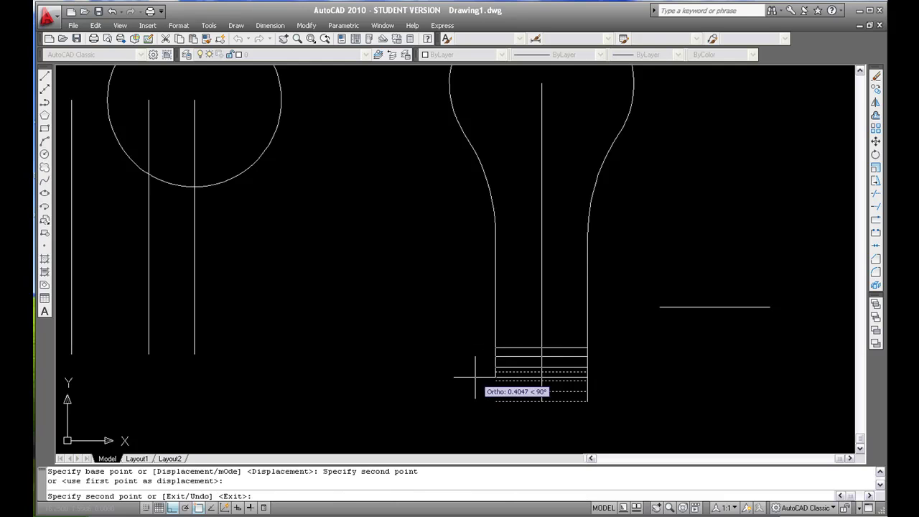
scroll(511, 355, "up", 5)
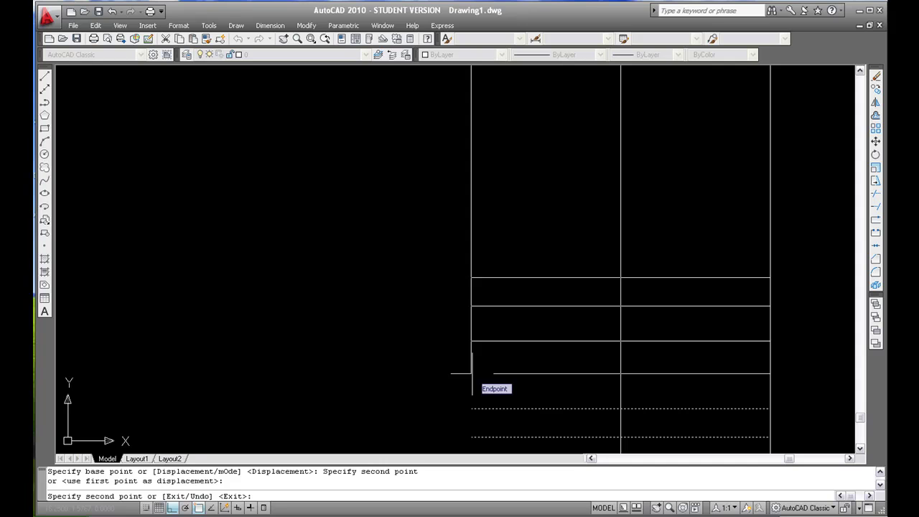
type("EAR")
key("Return")
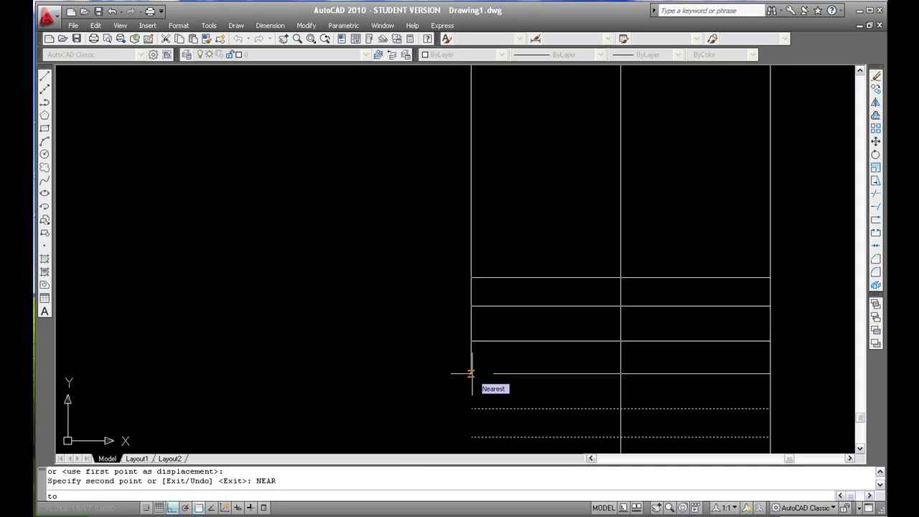
left_click(471, 385)
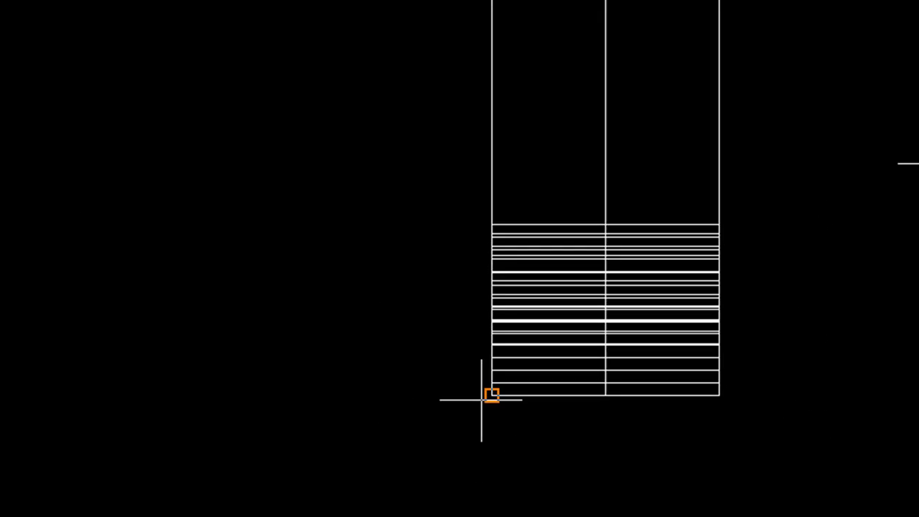
- With Ortho off, draw the slanted and flat cap edges from the base's lower-left corner
left_click(499, 457)
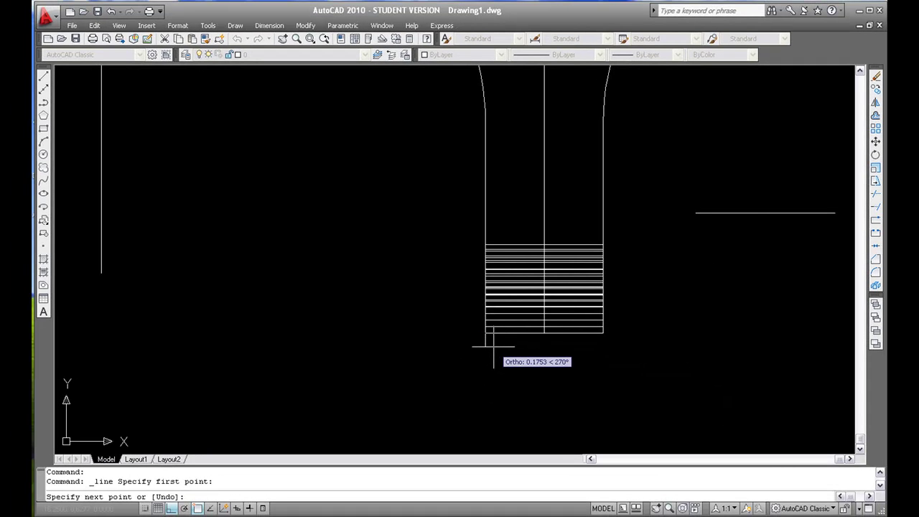
key("F8")
left_click(494, 346)
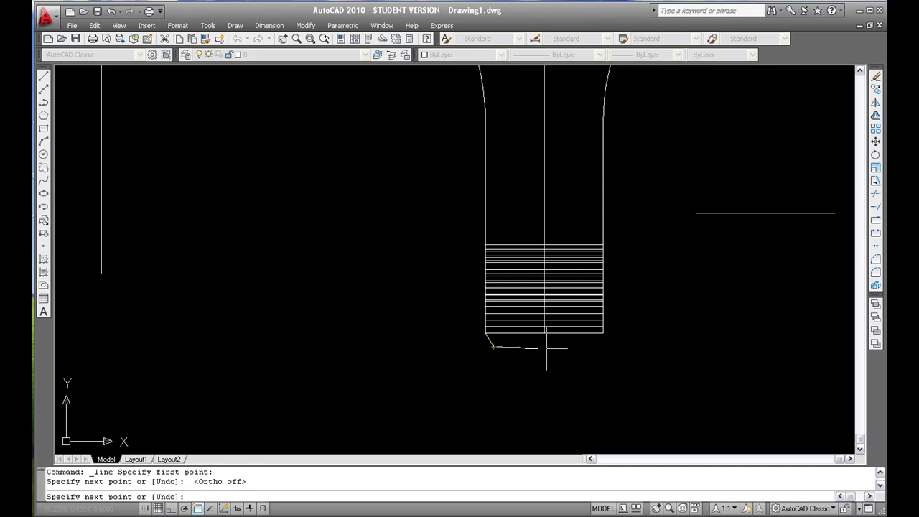
left_click(596, 347)
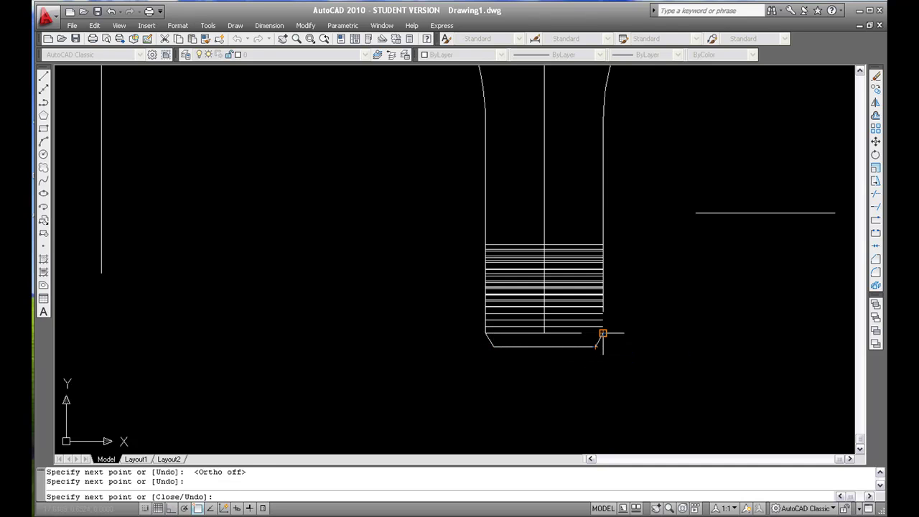
left_click(602, 333)
key("Escape")
scroll(697, 373, "down", 5)
scroll(694, 376, "up", 3)
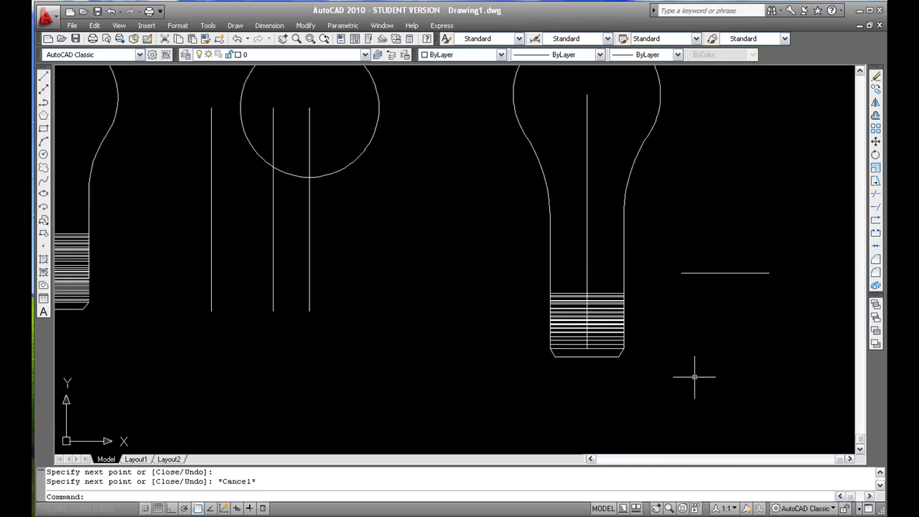
scroll(695, 377, "down", 3)
middle_click_drag(677, 369, 550, 378)
scroll(506, 376, "up", 3)
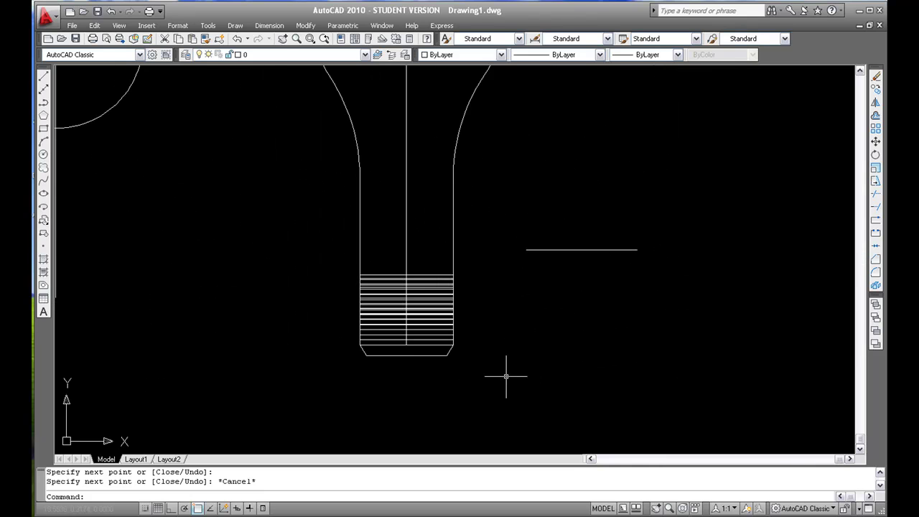
scroll(507, 376, "down", 2)
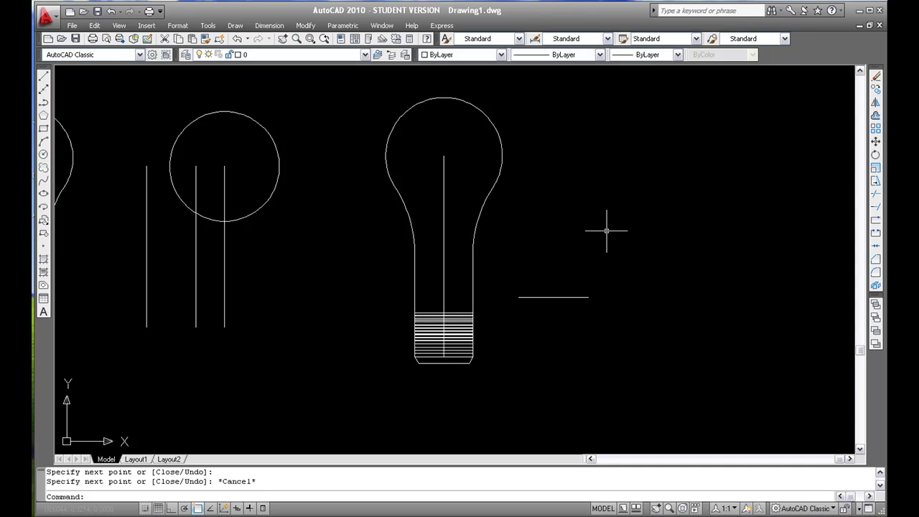
- Draw a triangle of lines to the right of the bulb
left_click(43, 79)
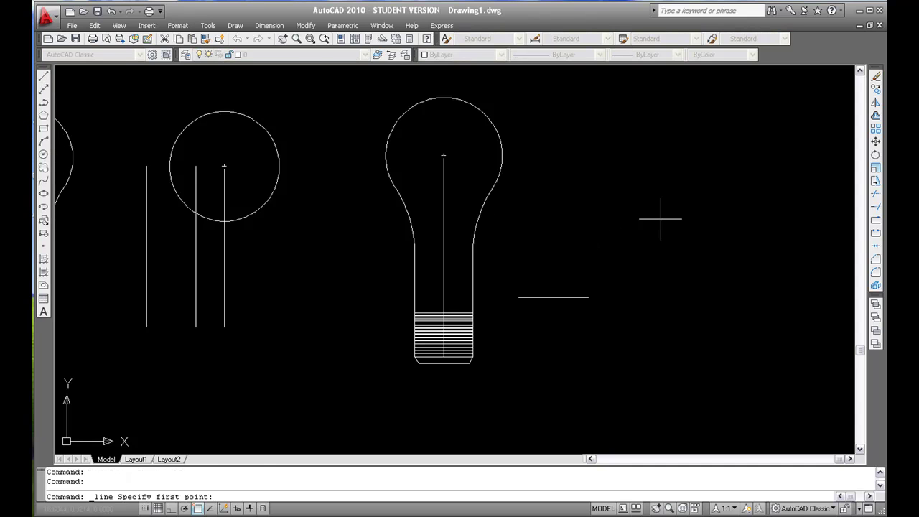
left_click(565, 233)
left_click(609, 114)
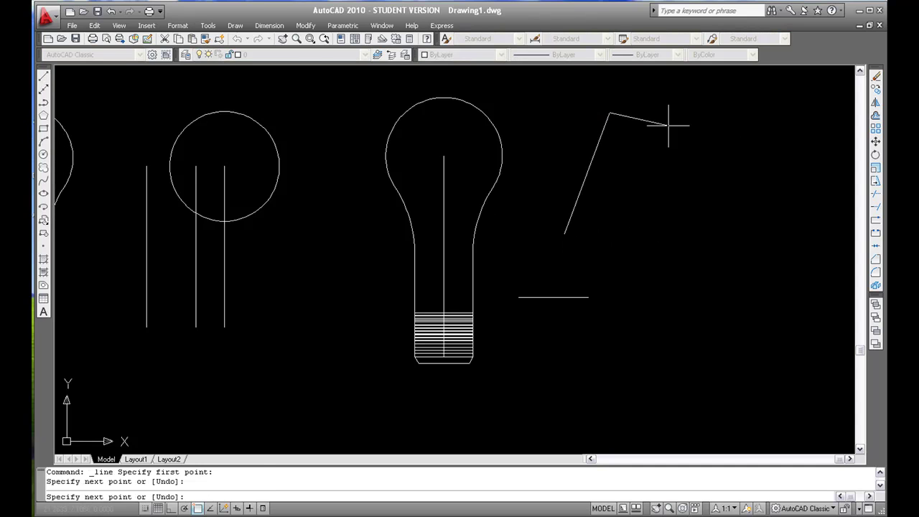
left_click(841, 161)
left_click(656, 268)
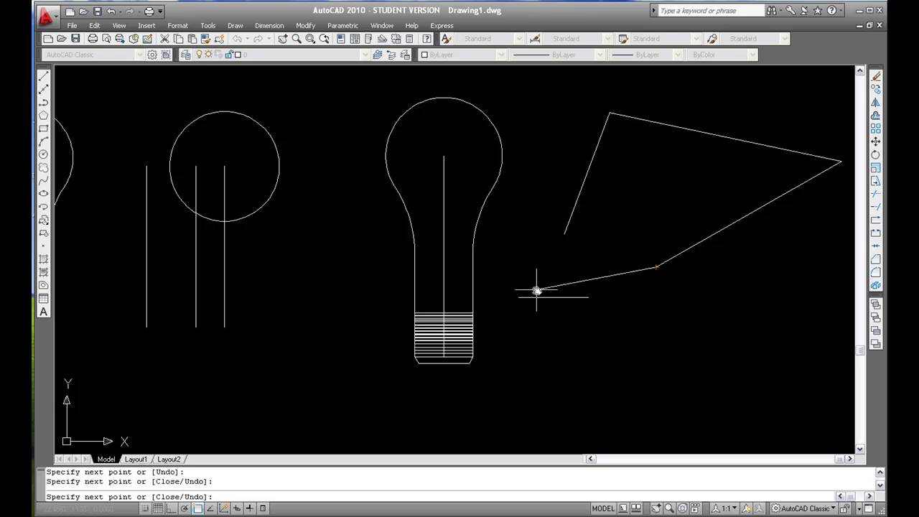
right_click(541, 268)
left_click(563, 279)
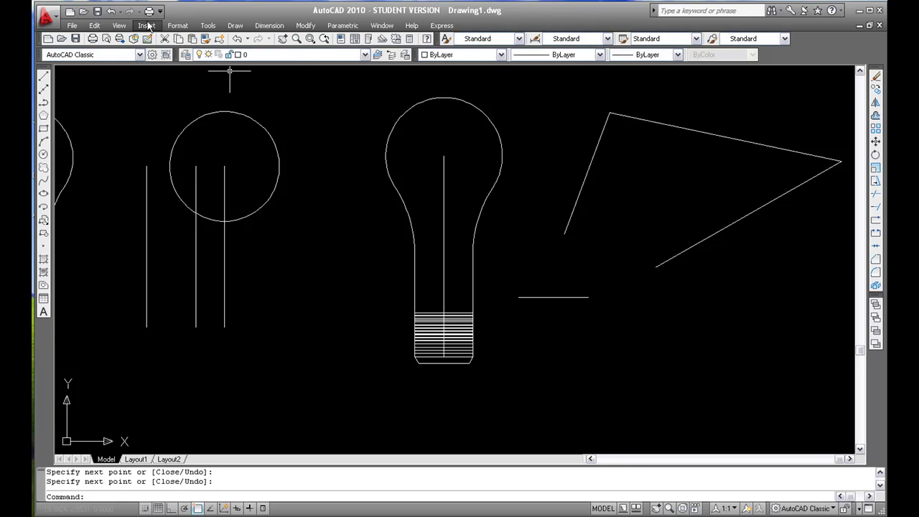
- Add a Tan, Tan, Tan circle touching all three sides of the triangle
left_click(235, 26)
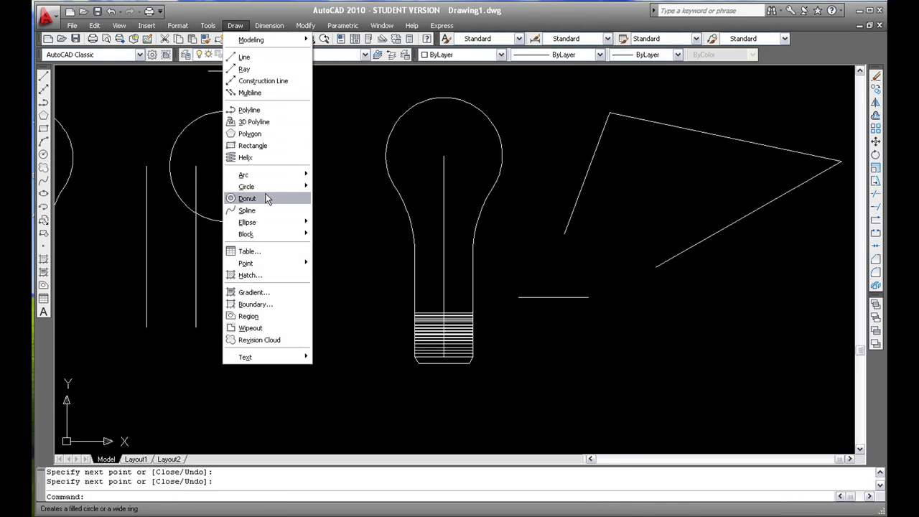
mouse_move(267, 182)
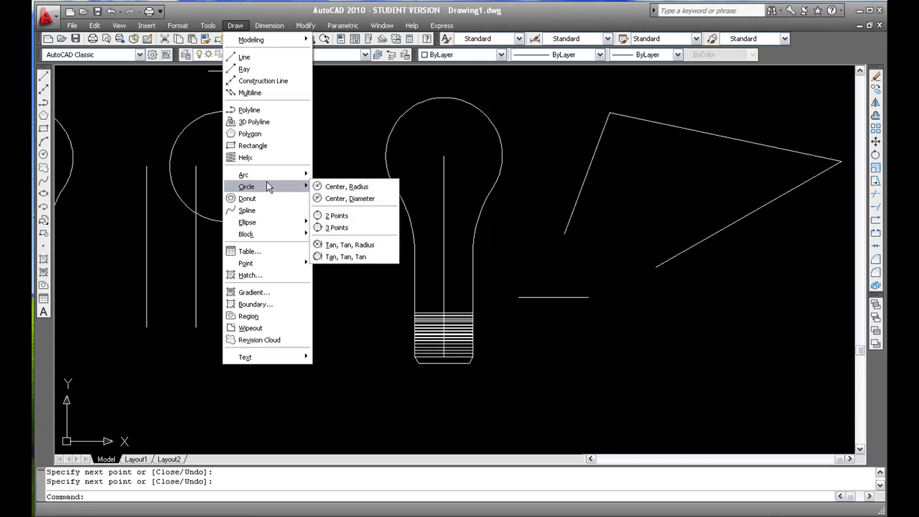
left_click(341, 256)
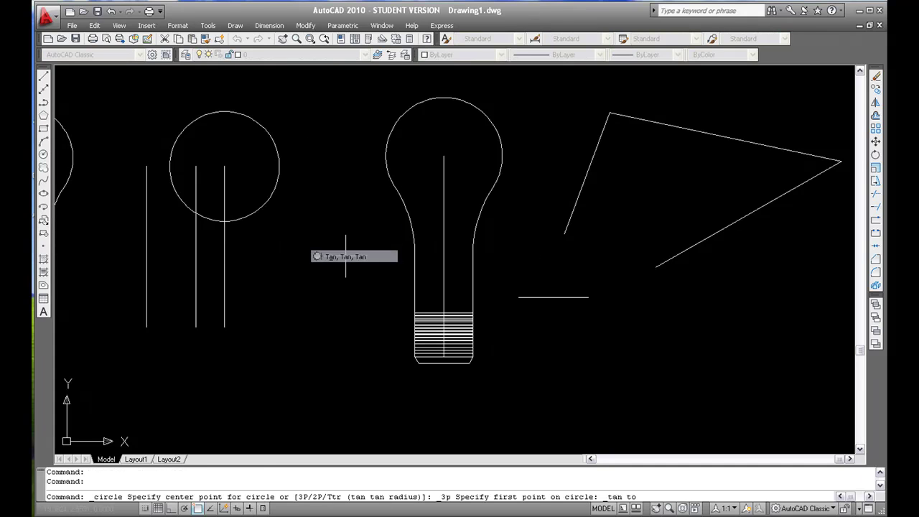
left_click(593, 162)
left_click(669, 127)
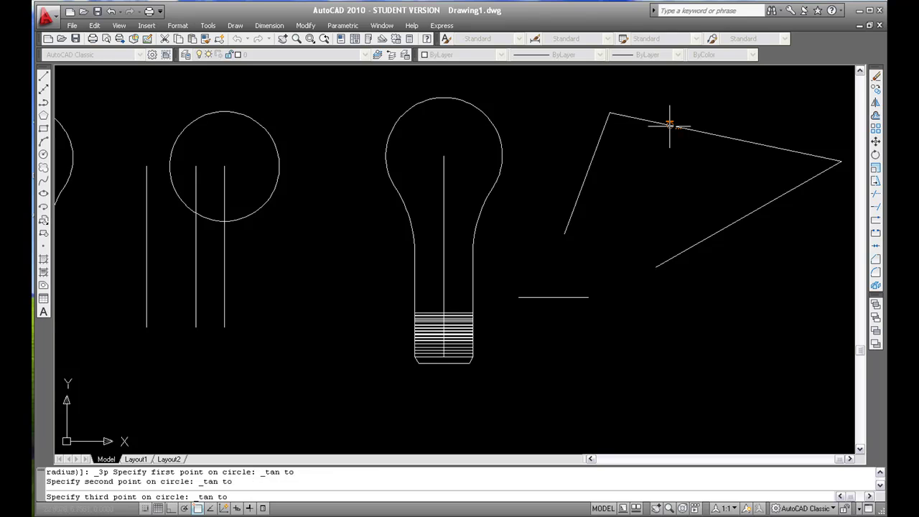
left_click(736, 221)
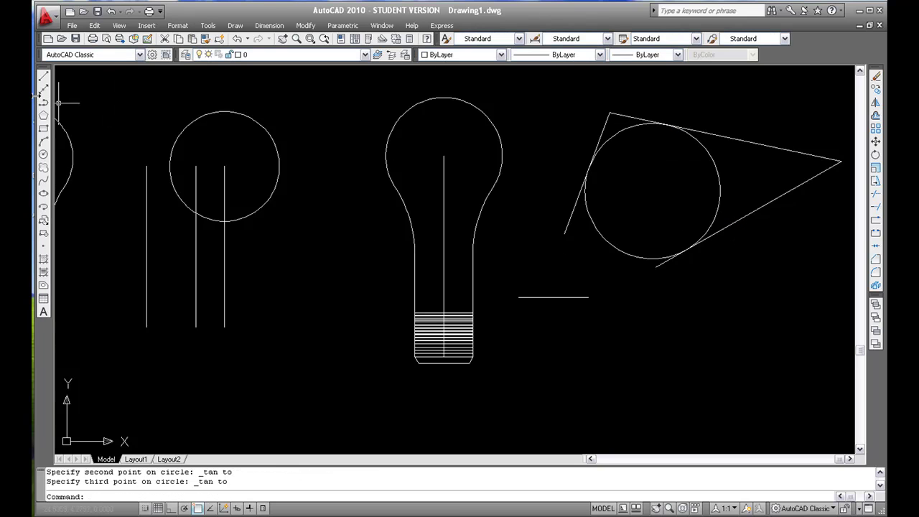
- Draw a large circle below the triangle by picking its centre and radius
left_click(43, 156)
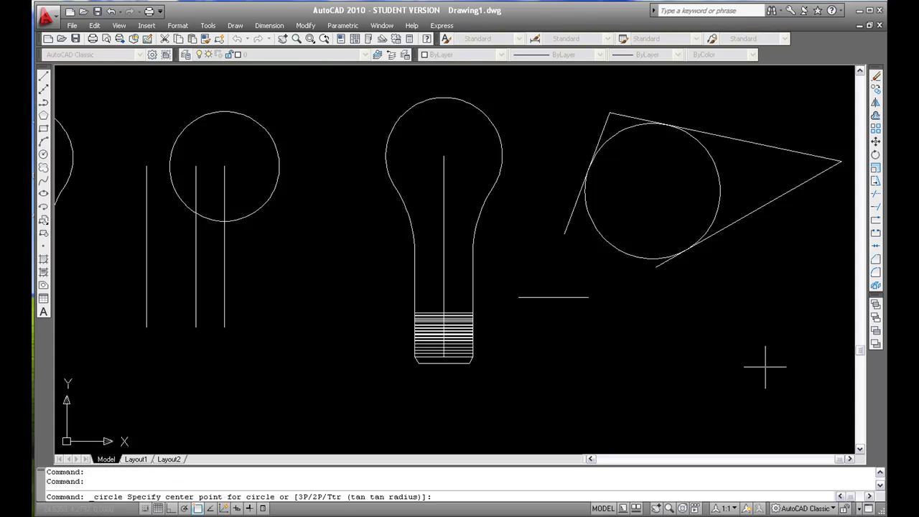
left_click(645, 398)
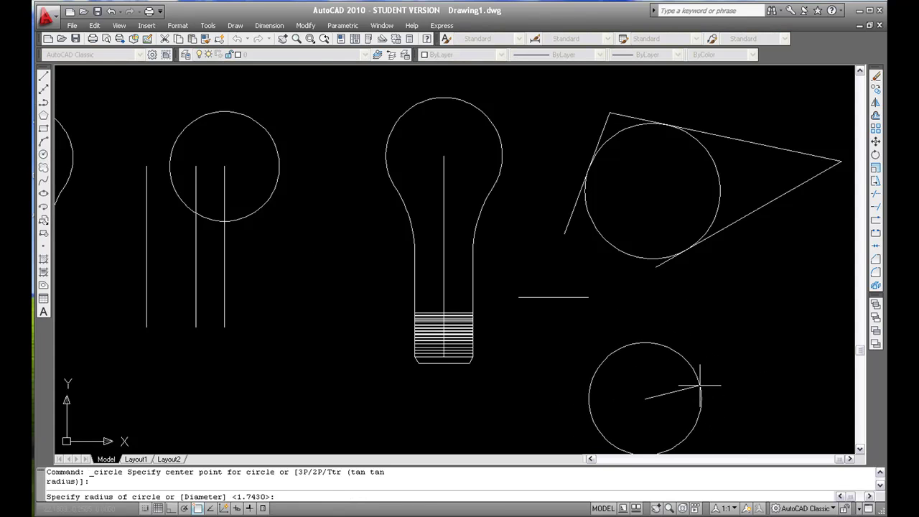
left_click(699, 386)
- Draw a 2-point circle from the large circle's centre to a tangent point on its edge
left_click(235, 25)
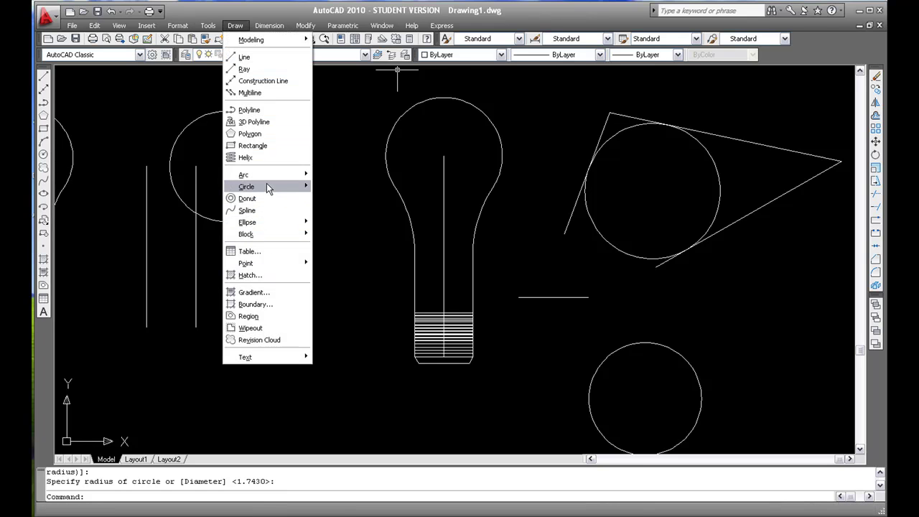
mouse_move(266, 185)
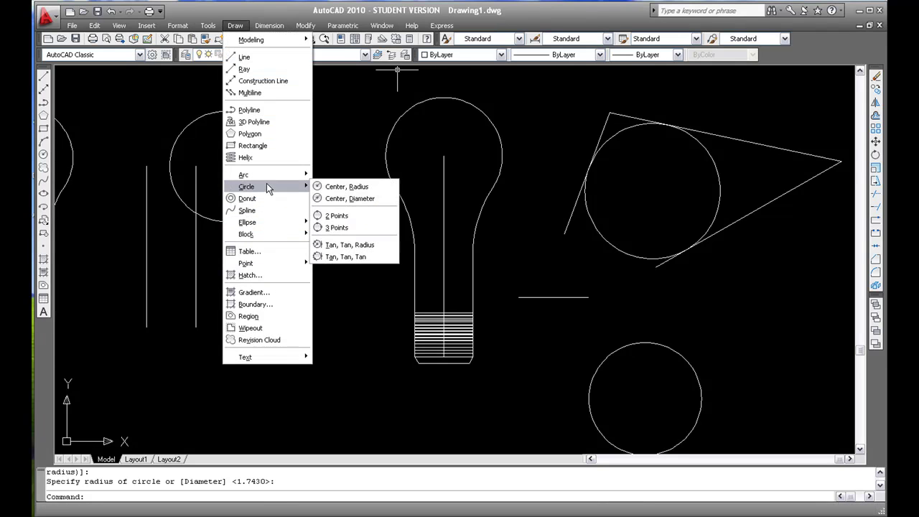
left_click(347, 216)
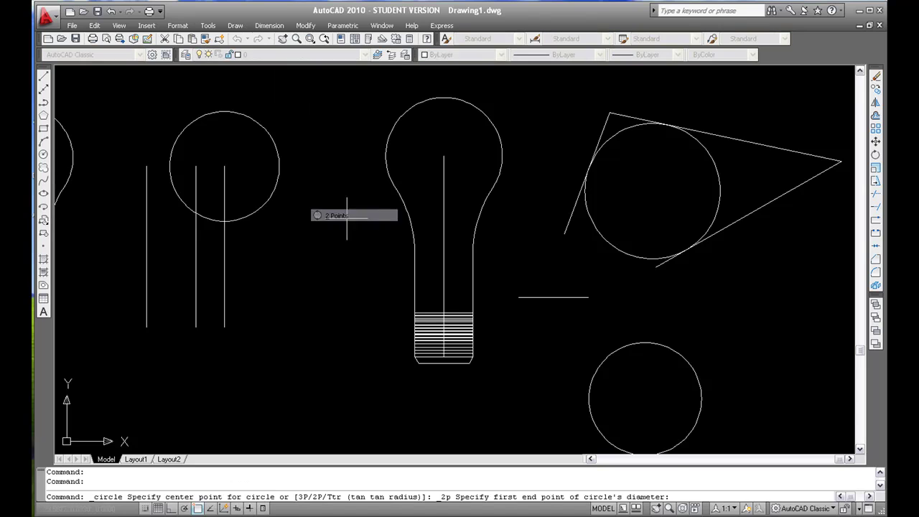
scroll(646, 402, "down", 2)
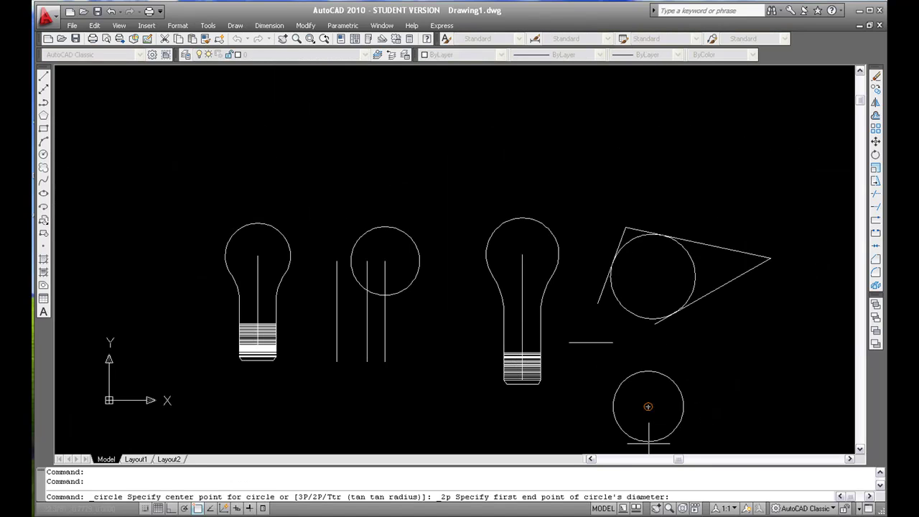
left_click(649, 405)
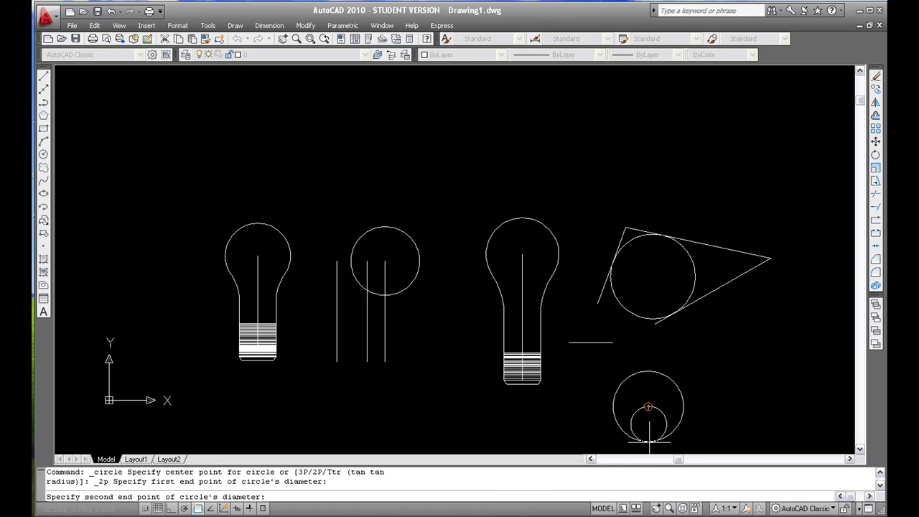
type("TAN")
key("Return")
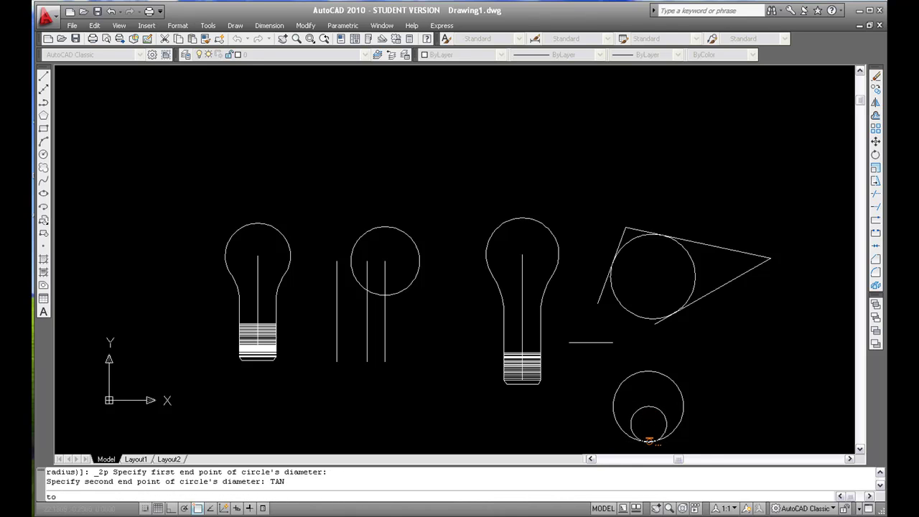
left_click(648, 439)
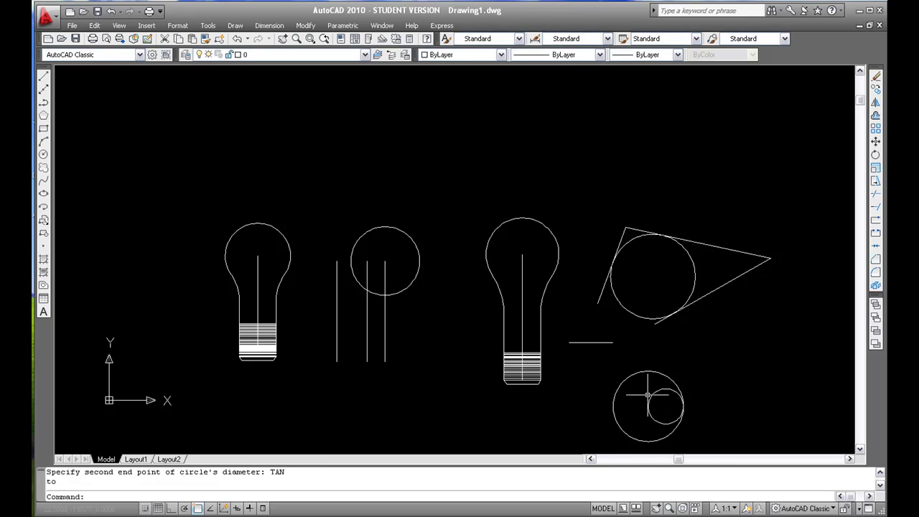
scroll(648, 395, "down", 5)
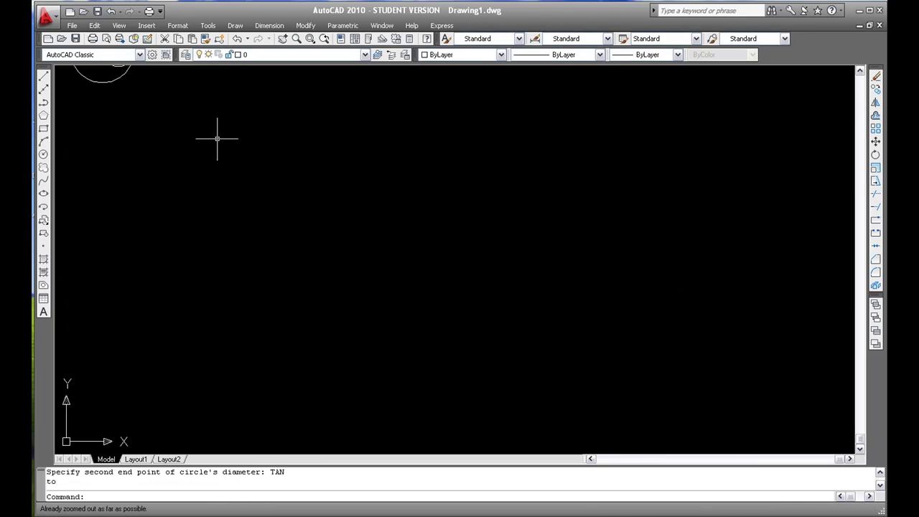
scroll(550, 294, "up", 8)
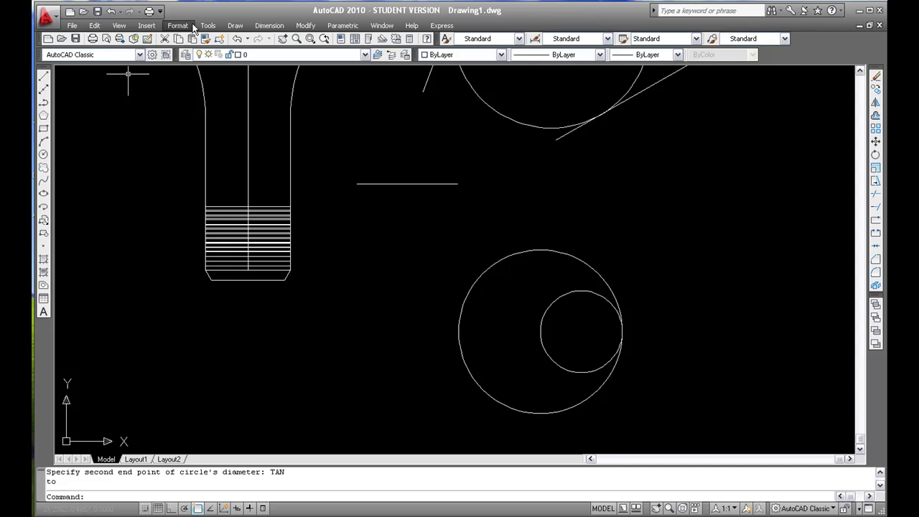
left_click(43, 154)
type("TAN")
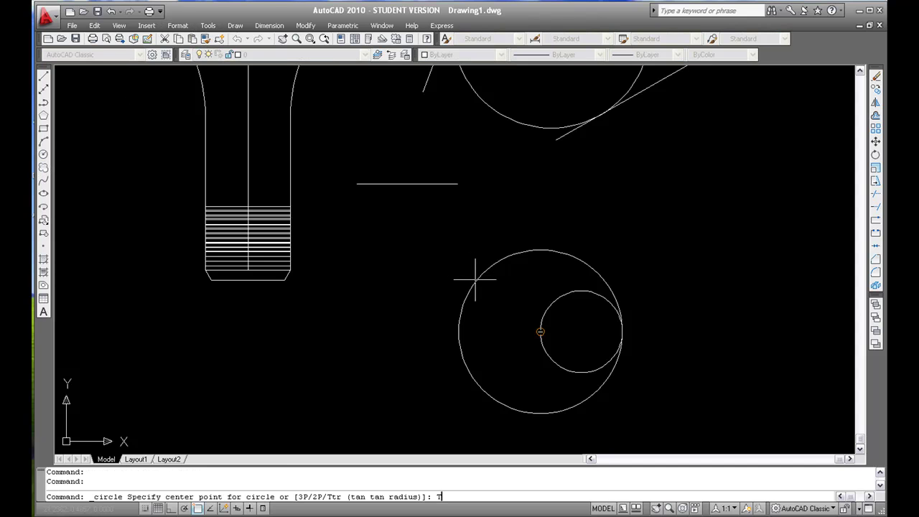
key("Return")
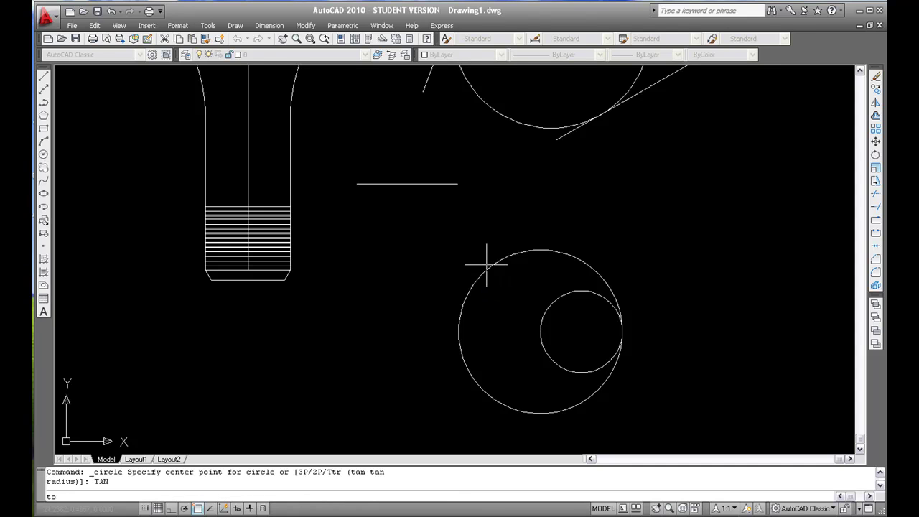
left_click(542, 329)
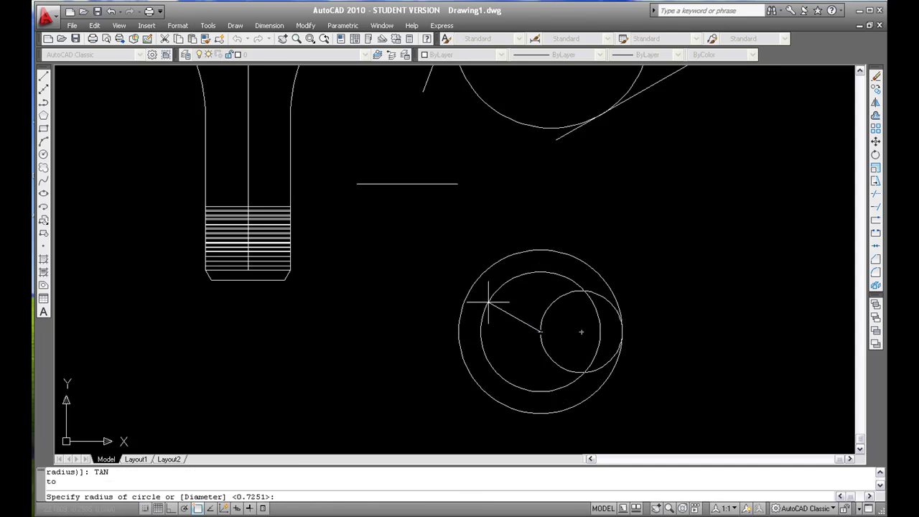
key("Escape")
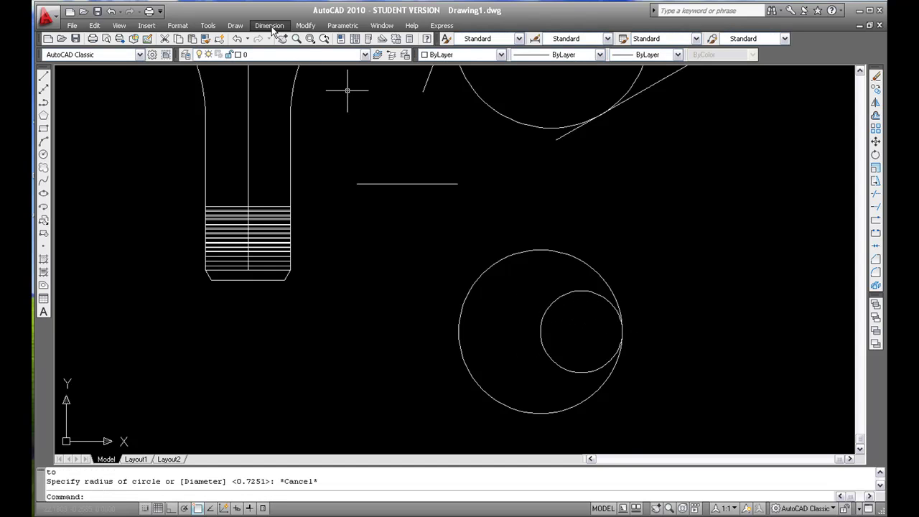
- Draw a Tan, Tan, Radius circle tangent to the first inner circle and the large circle
left_click(235, 25)
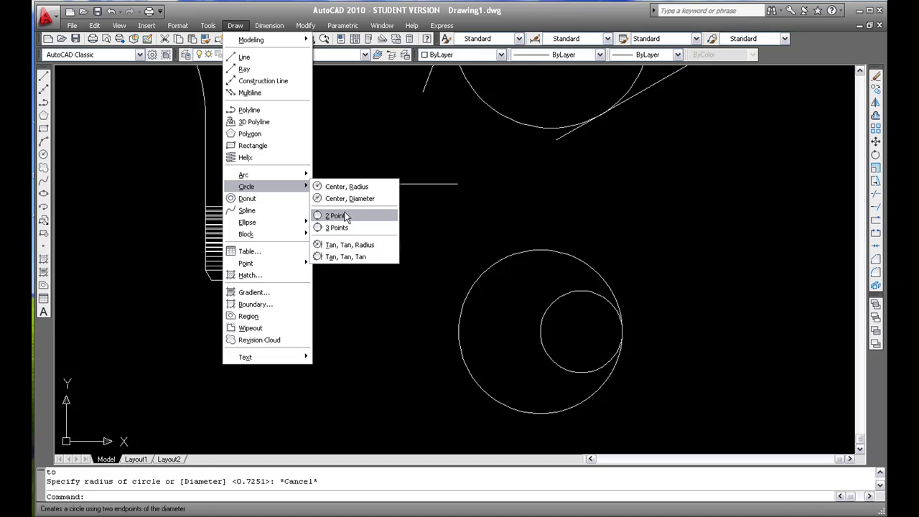
left_click(371, 246)
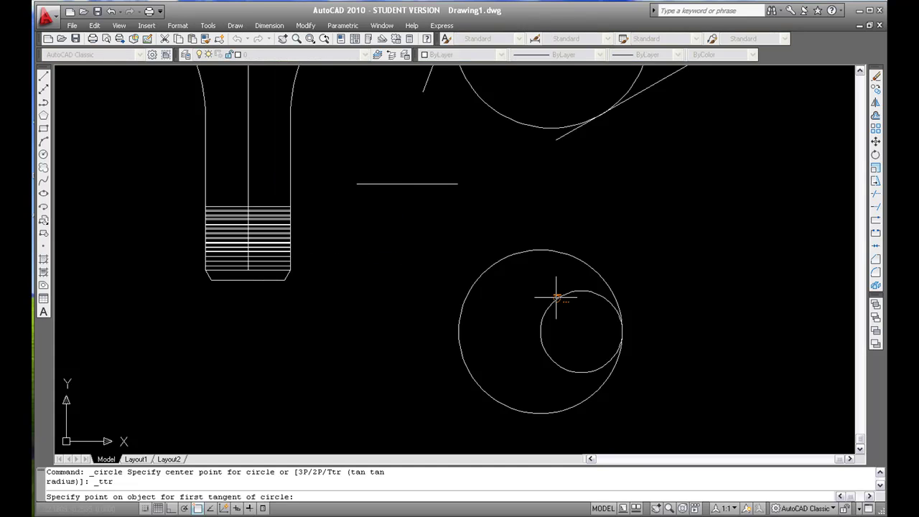
left_click(553, 297)
left_click(493, 269)
left_click(541, 332)
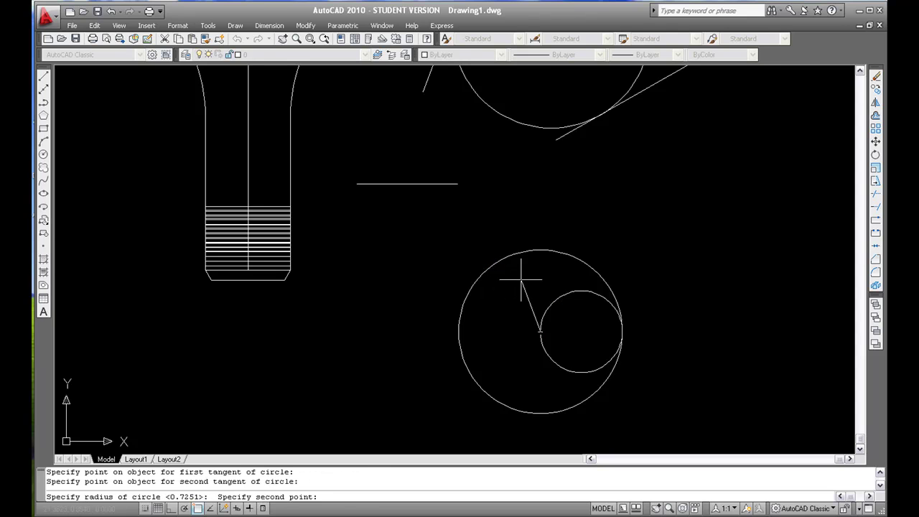
left_click(509, 331)
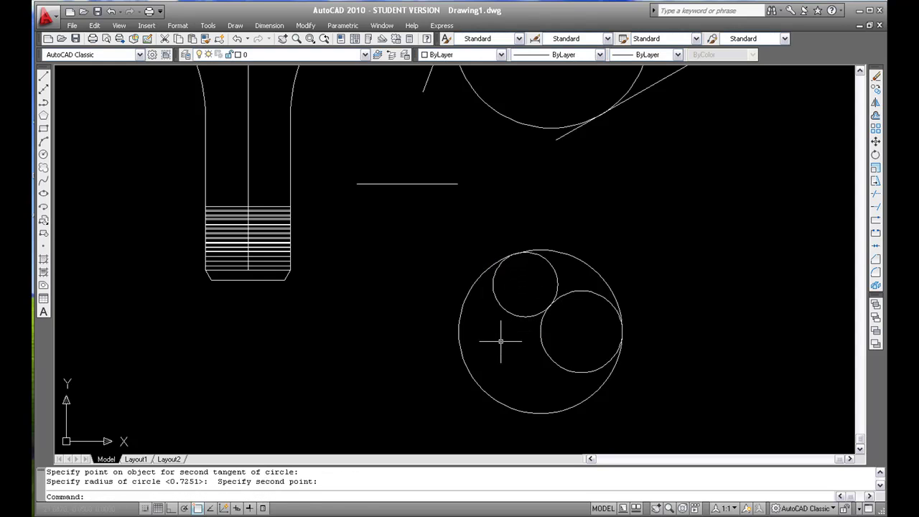
- Draw another Tan, Tan, Radius circle against the right inner circle and large circle, then undo it with U
key("Return")
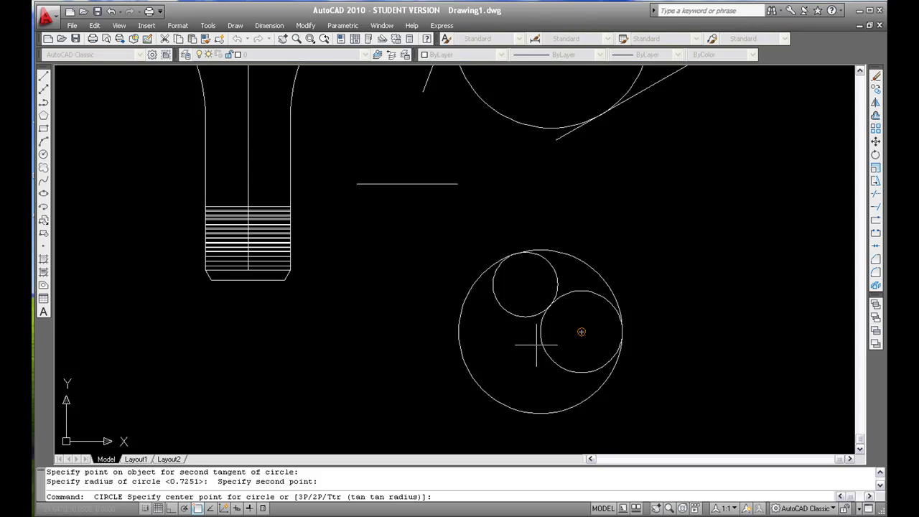
key("Return")
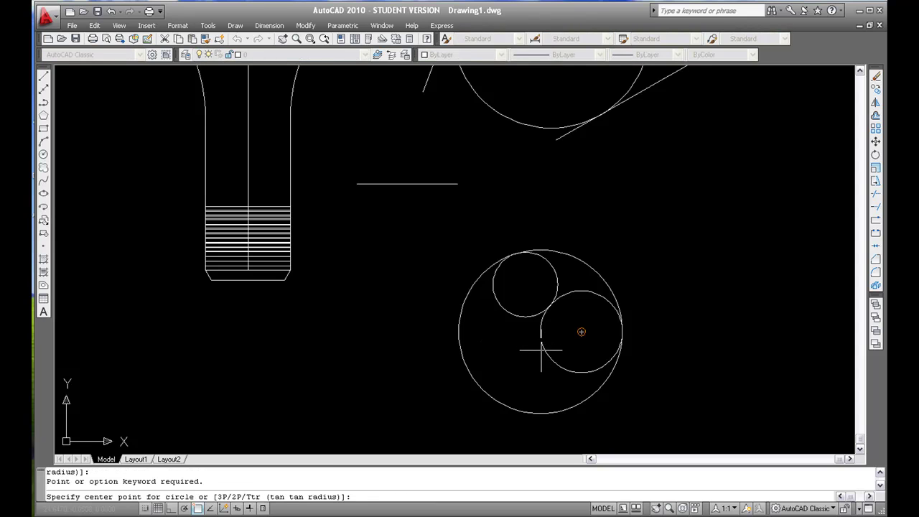
type("T")
key("Return")
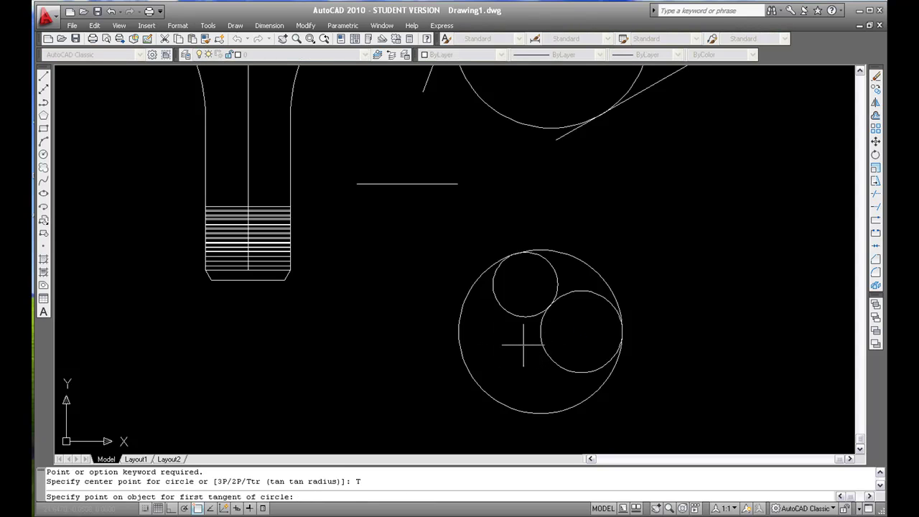
left_click(544, 350)
left_click(476, 381)
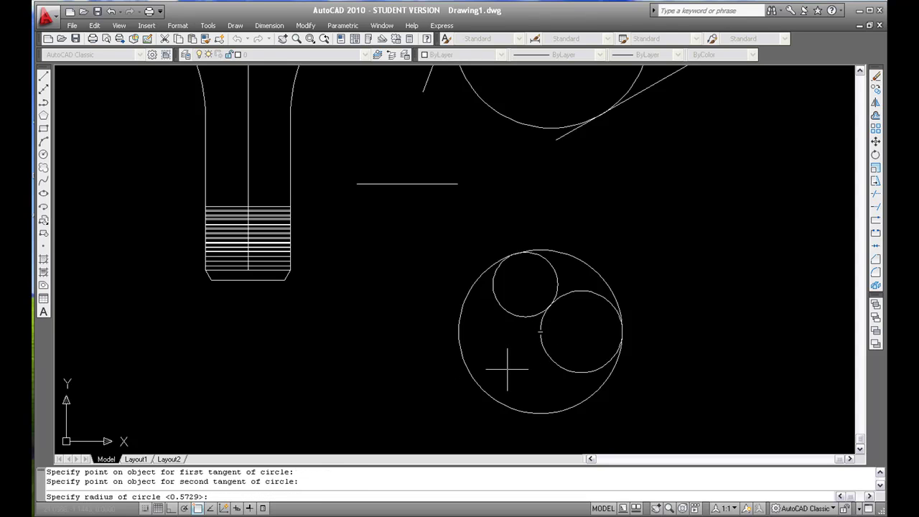
left_click(505, 366)
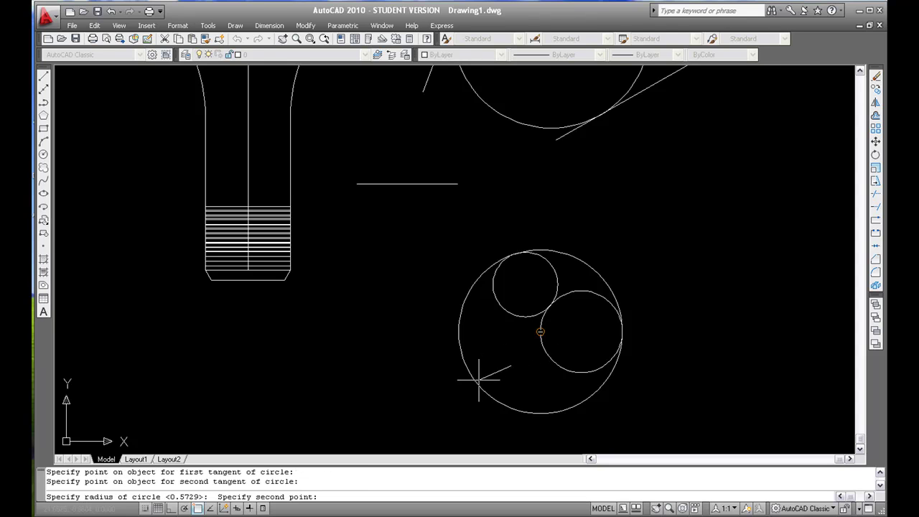
left_click(469, 352)
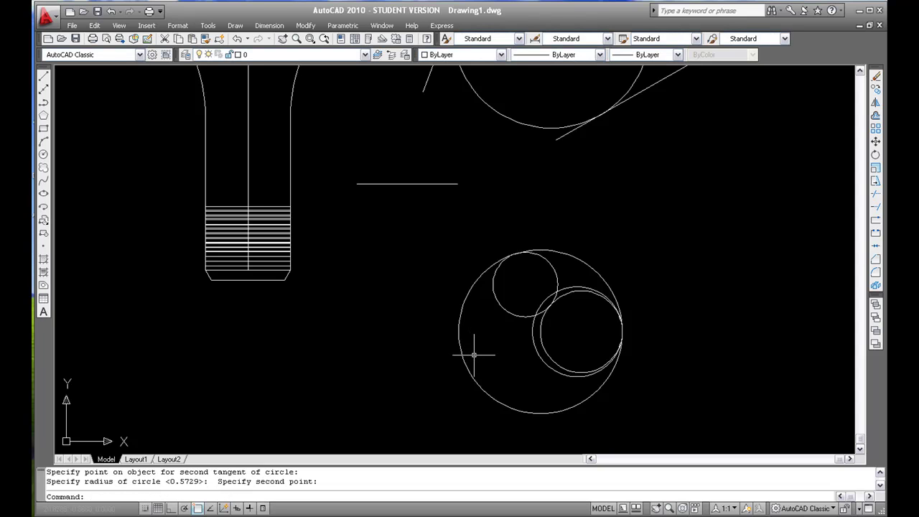
type("U")
key("Return")
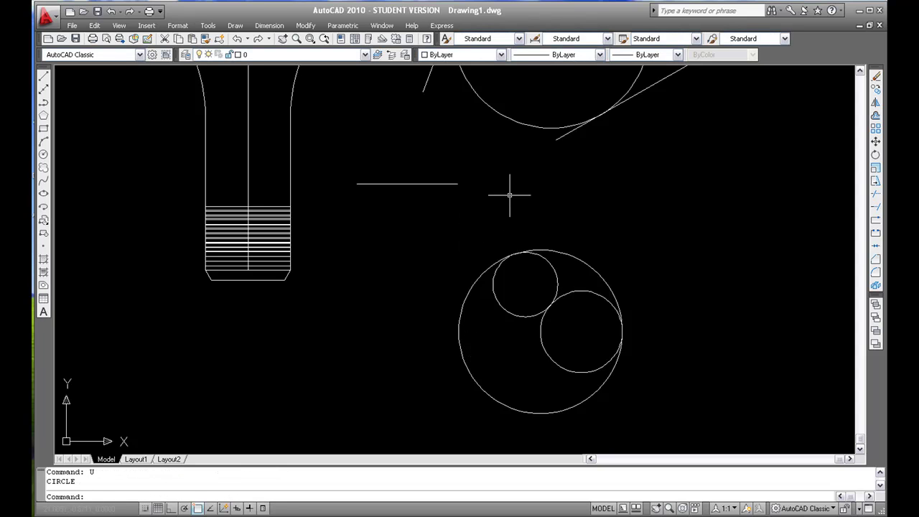
scroll(510, 194, "up", 4)
scroll(509, 194, "down", 9)
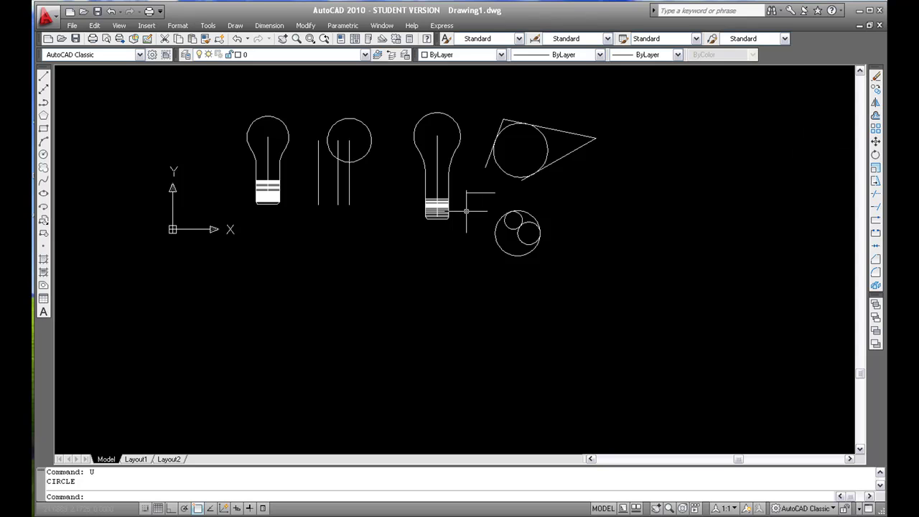
scroll(443, 206, "up", 5)
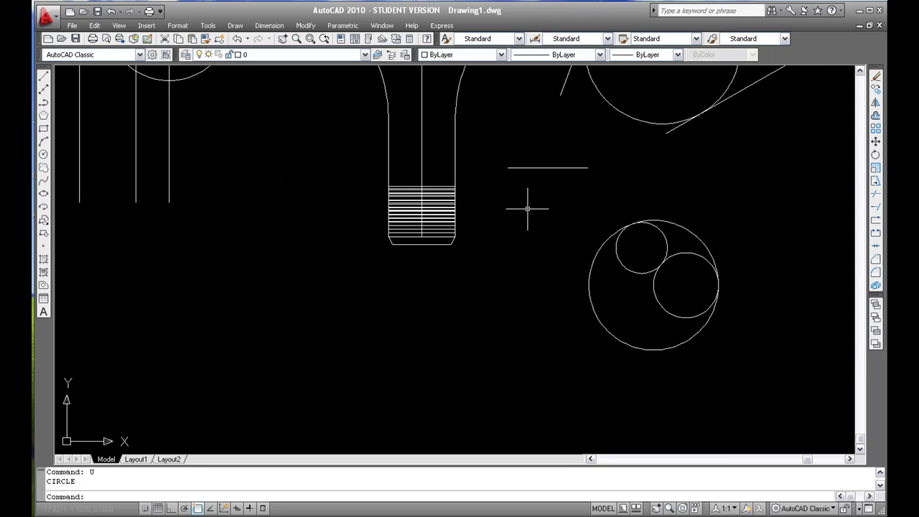